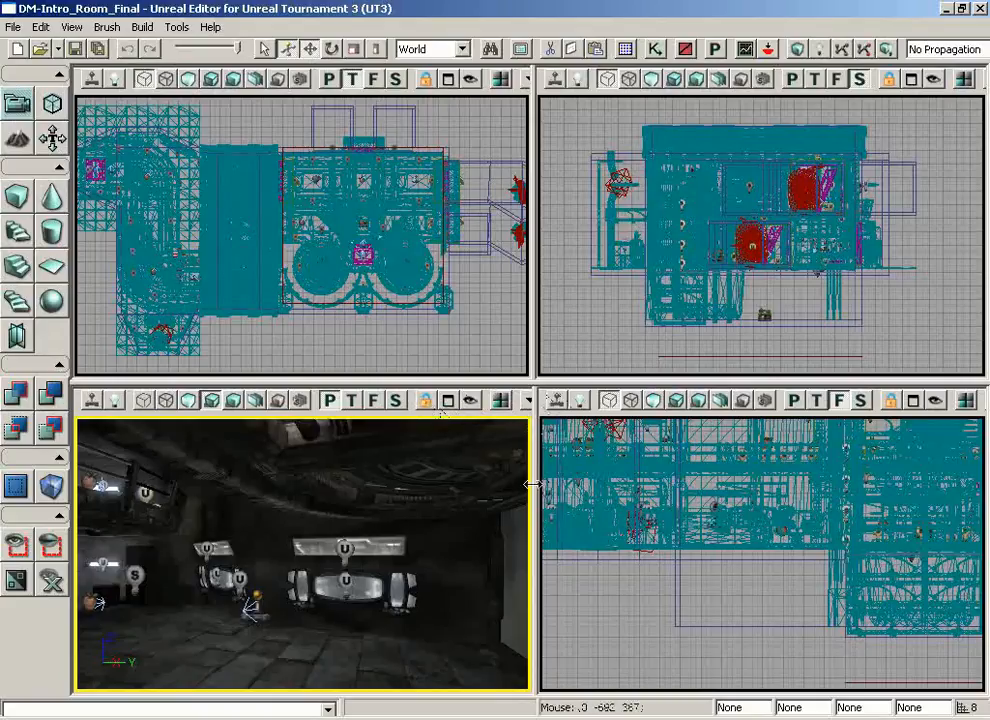
- Widen the perspective viewport and toggle it to maximized and back to the four-viewport layout
{"action": "left_click_drag", "start_coordinate": [533, 484], "coordinate": [712, 484]}
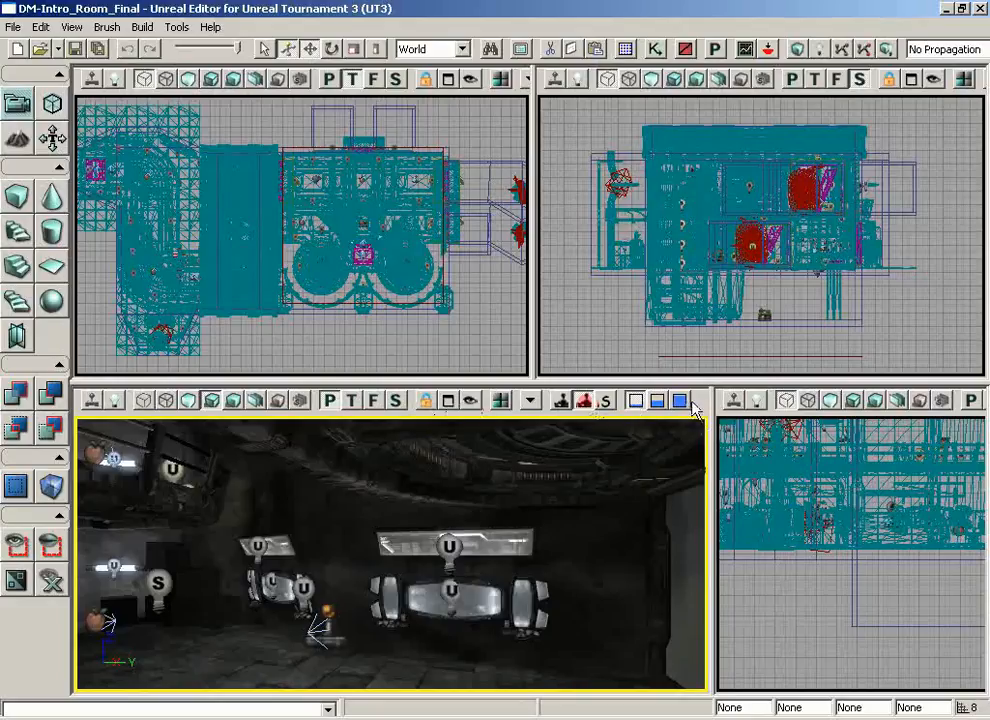
{"action": "left_click", "coordinate": [448, 403]}
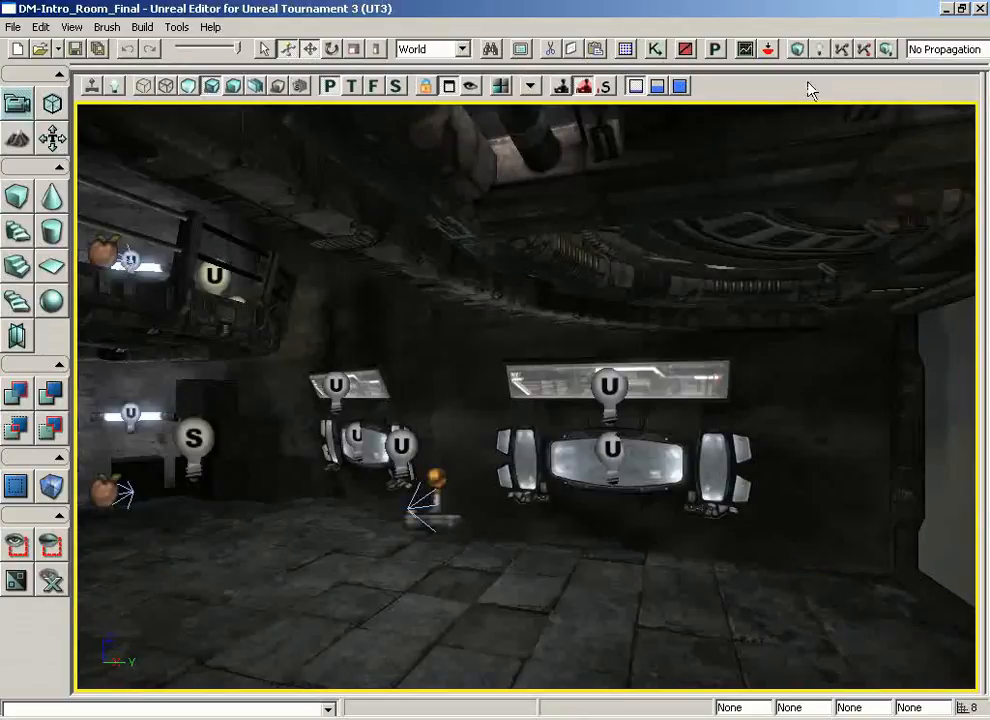
{"action": "left_click", "coordinate": [425, 88]}
{"action": "left_click", "coordinate": [448, 88]}
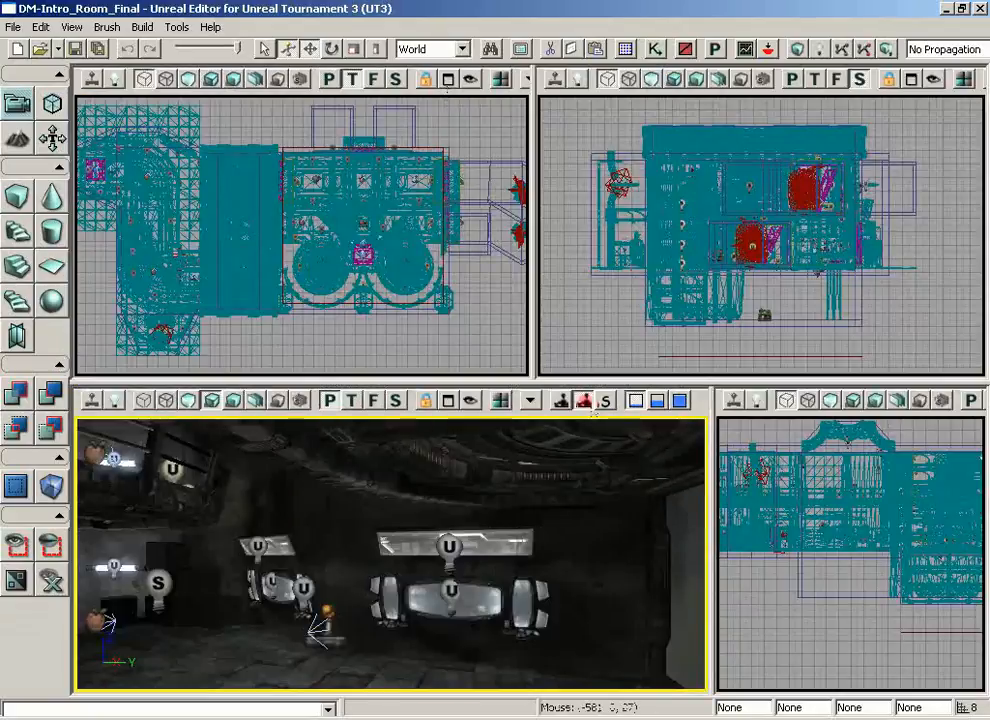
- Select the path node on the room floor in the perspective view and align all viewport cameras to it
{"action": "left_click_drag", "start_coordinate": [620, 493], "coordinate": [478, 365]}
{"action": "right_click_drag", "start_coordinate": [617, 490], "coordinate": [594, 570]}
{"action": "left_click_drag", "start_coordinate": [594, 570], "coordinate": [592, 465]}
{"action": "left_click_drag", "start_coordinate": [408, 500], "coordinate": [431, 524]}
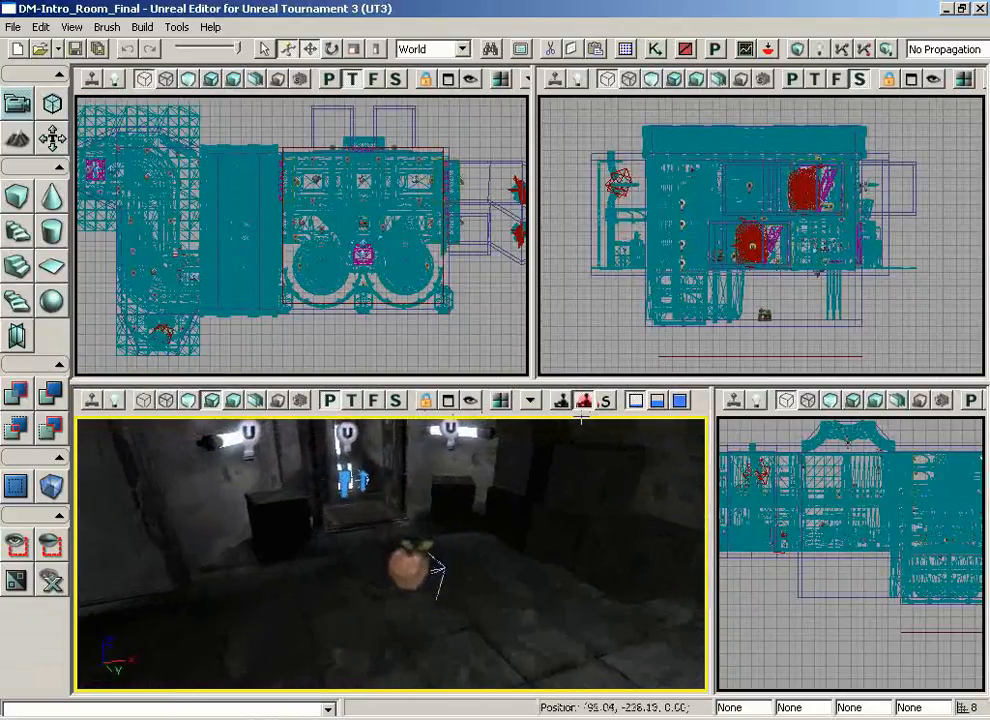
{"action": "left_click", "coordinate": [432, 525]}
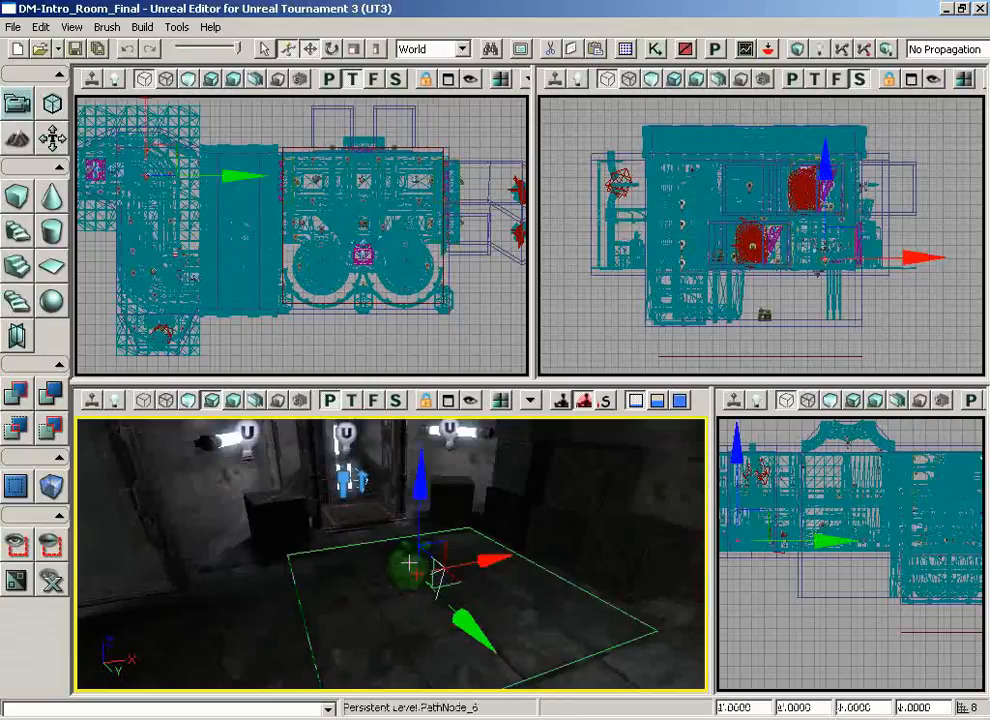
{"action": "right_click", "coordinate": [406, 568]}
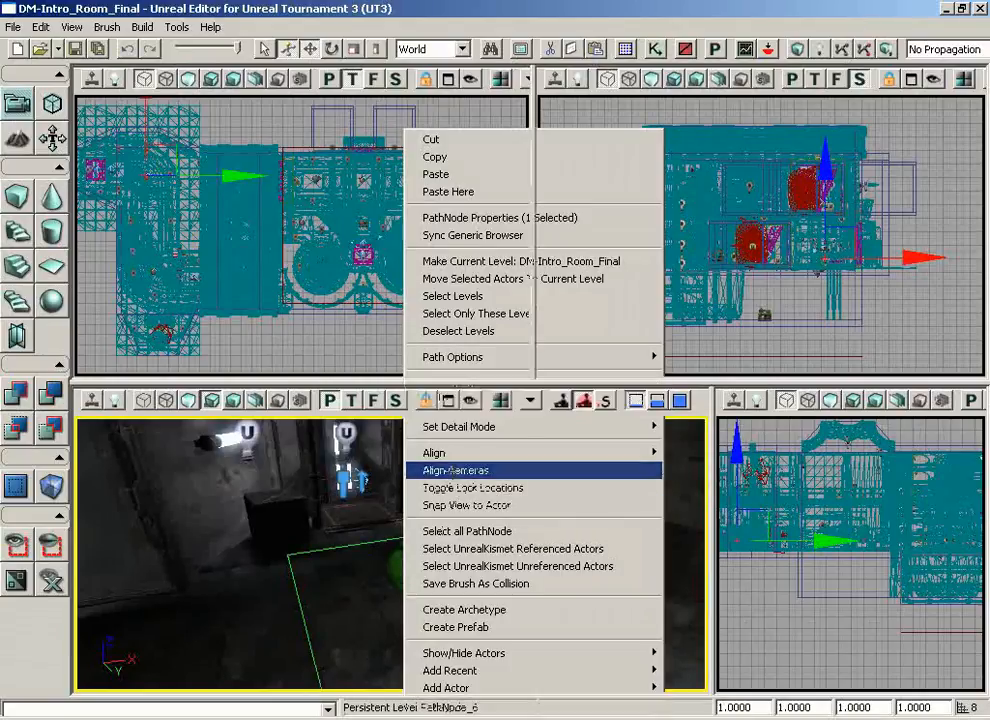
{"action": "left_click", "coordinate": [454, 471]}
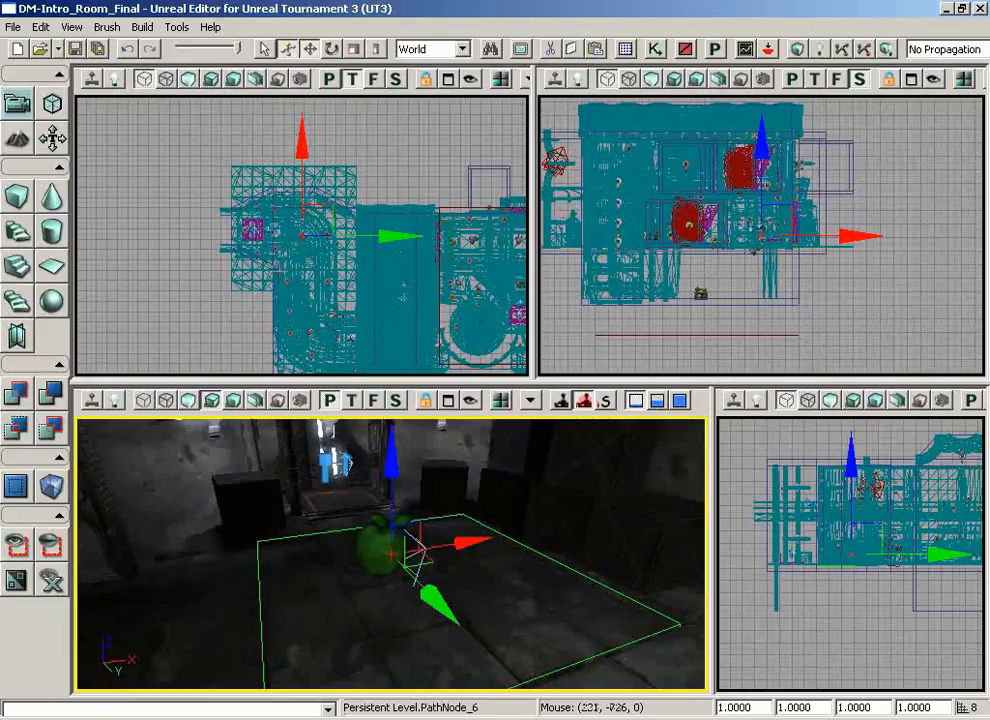
- Zoom the Top viewport in on a different area of the level and lock that viewport
{"action": "left_click_drag", "start_coordinate": [217, 211], "coordinate": [206, 208]}
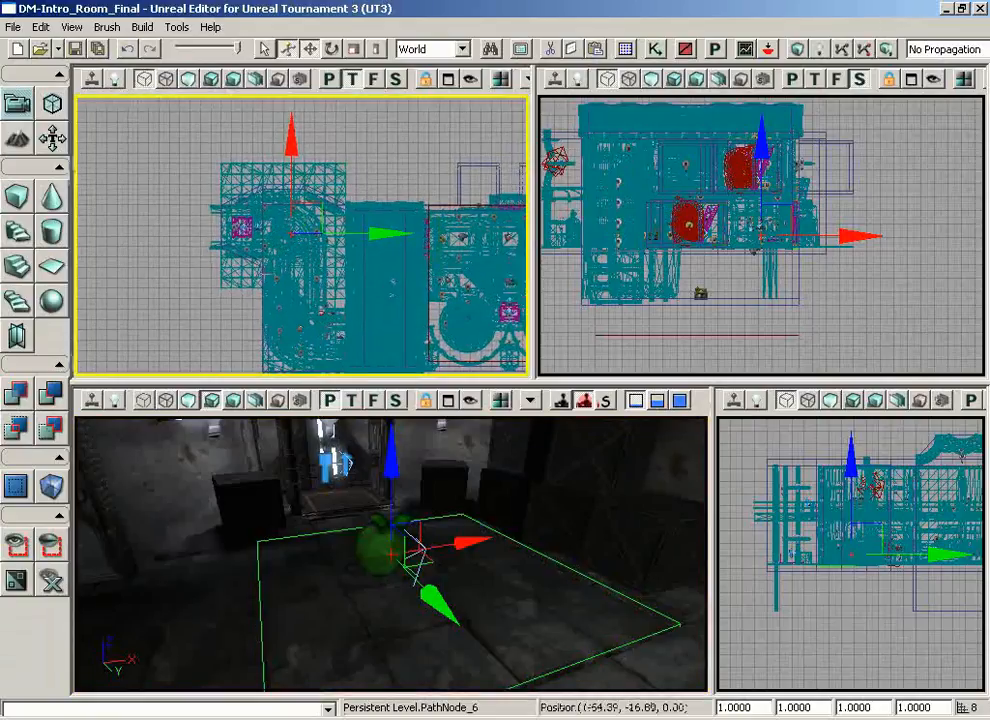
{"action": "left_click_drag", "start_coordinate": [266, 272], "coordinate": [307, 377]}
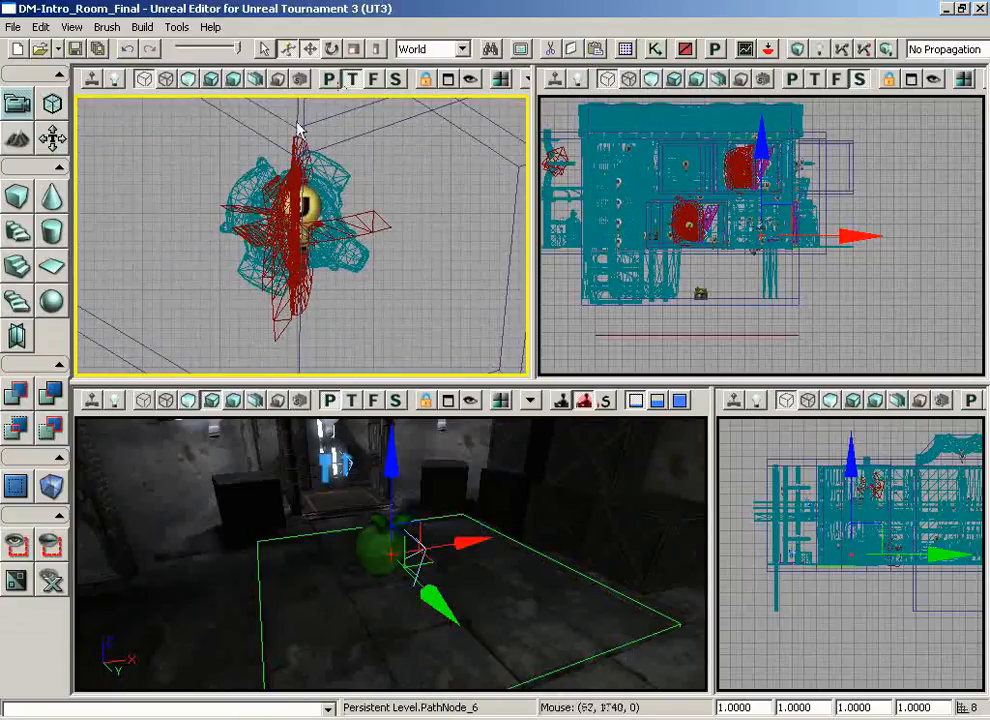
{"action": "left_click", "coordinate": [425, 81]}
{"action": "left_click", "coordinate": [428, 84]}
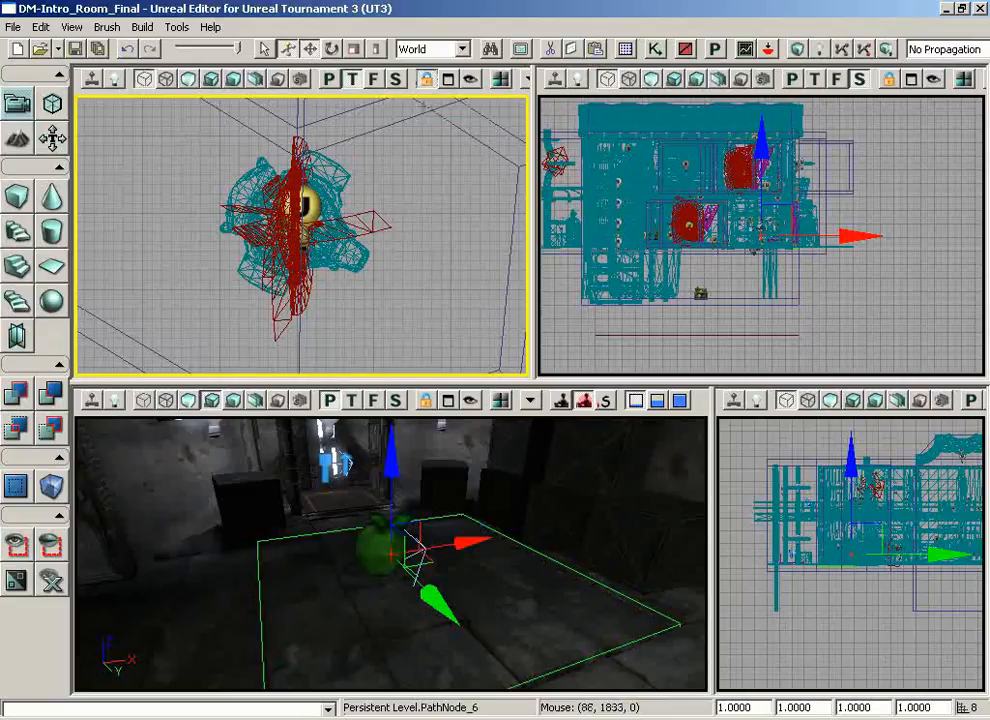
- Move the unlocked viewports away from the path node and align their cameras to it again while the Top viewport is locked
{"action": "left_click_drag", "start_coordinate": [505, 512], "coordinate": [480, 630]}
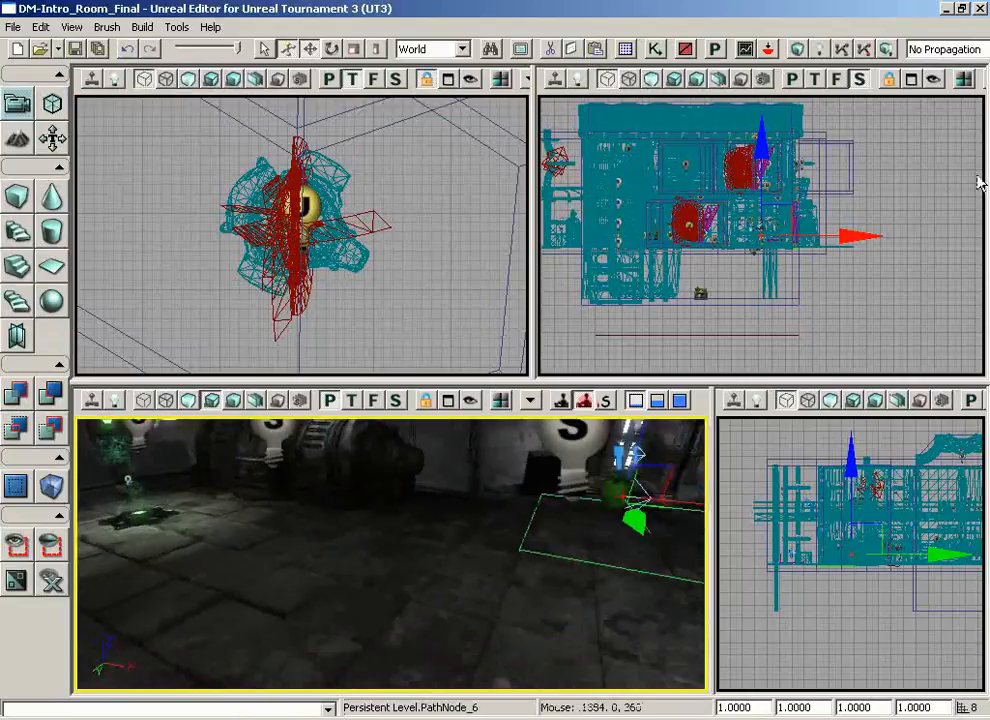
{"action": "mouse_move", "coordinate": [889, 297]}
{"action": "left_mouse_down"}
{"action": "mouse_move", "coordinate": [889, 378]}
{"action": "mouse_move", "coordinate": [985, 376]}
{"action": "mouse_move", "coordinate": [889, 297]}
{"action": "left_mouse_up"}
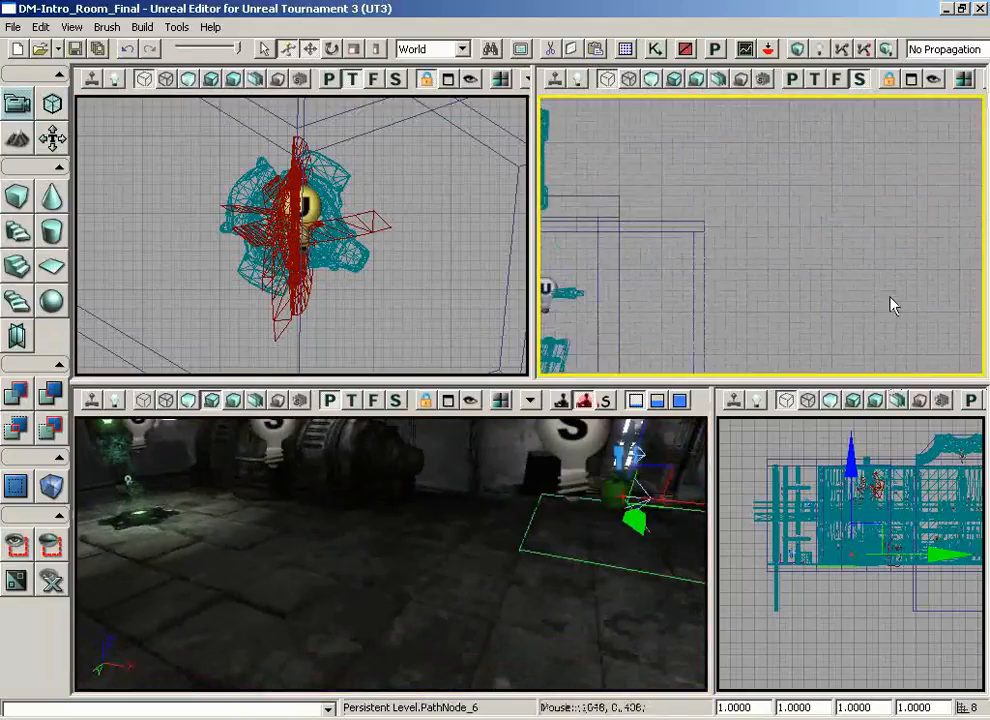
{"action": "left_click_drag", "start_coordinate": [842, 641], "coordinate": [720, 427]}
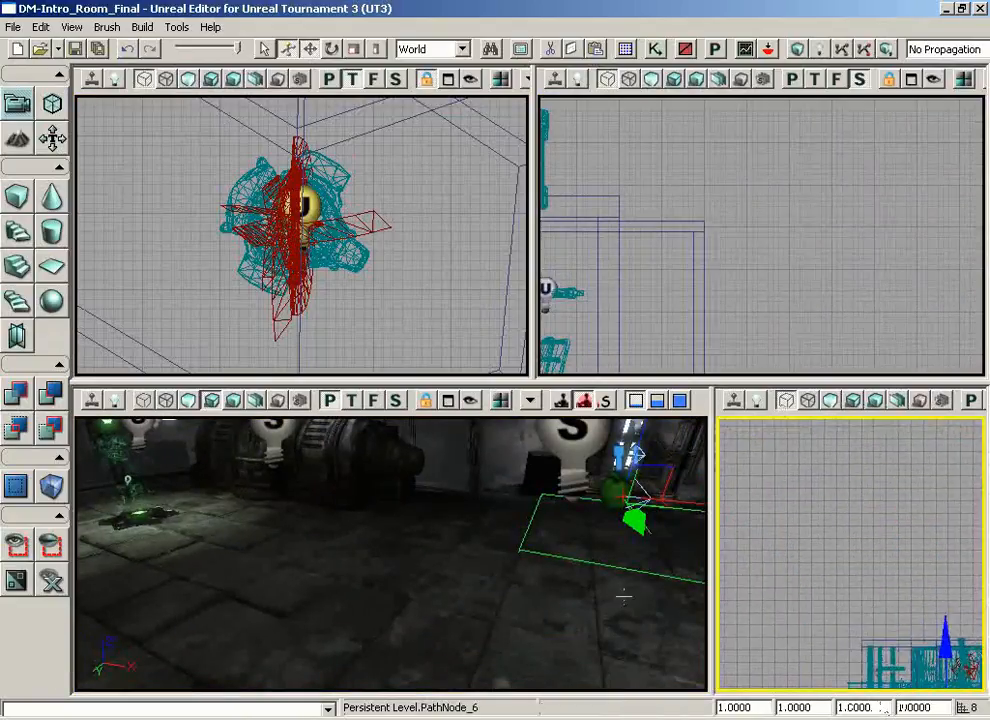
{"action": "right_click", "coordinate": [611, 487]}
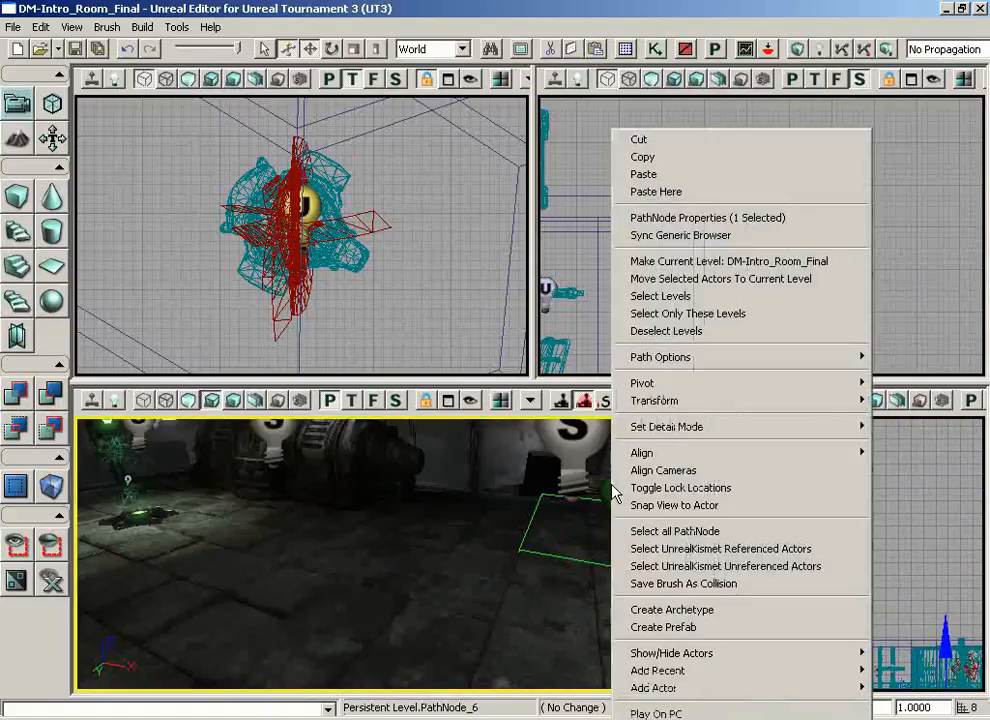
{"action": "left_click", "coordinate": [636, 471]}
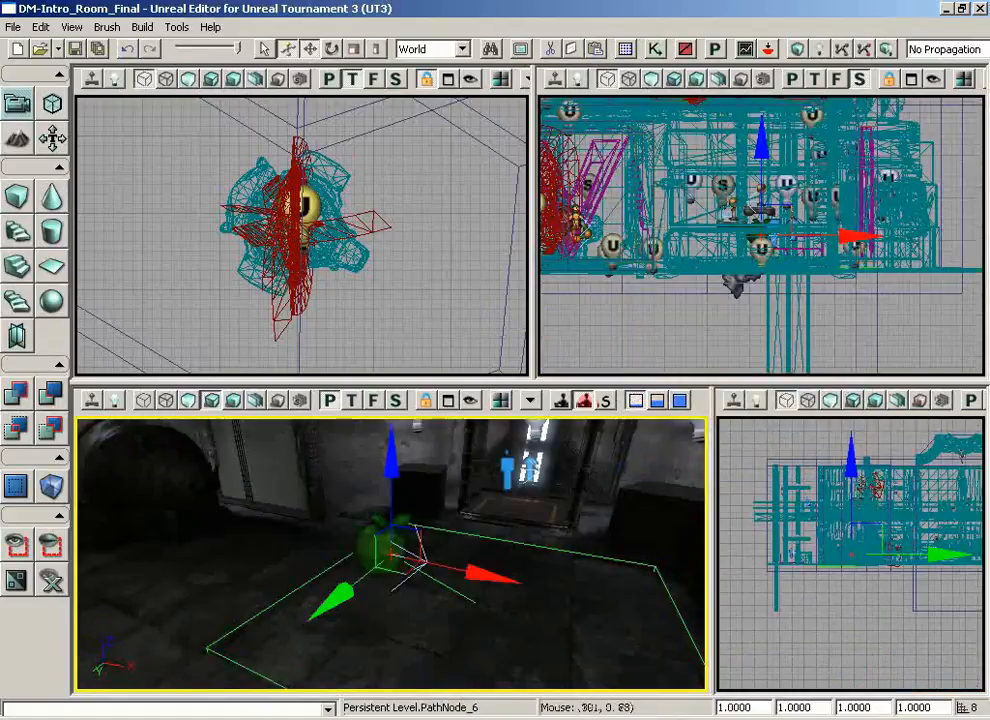
{"action": "left_click", "coordinate": [428, 85]}
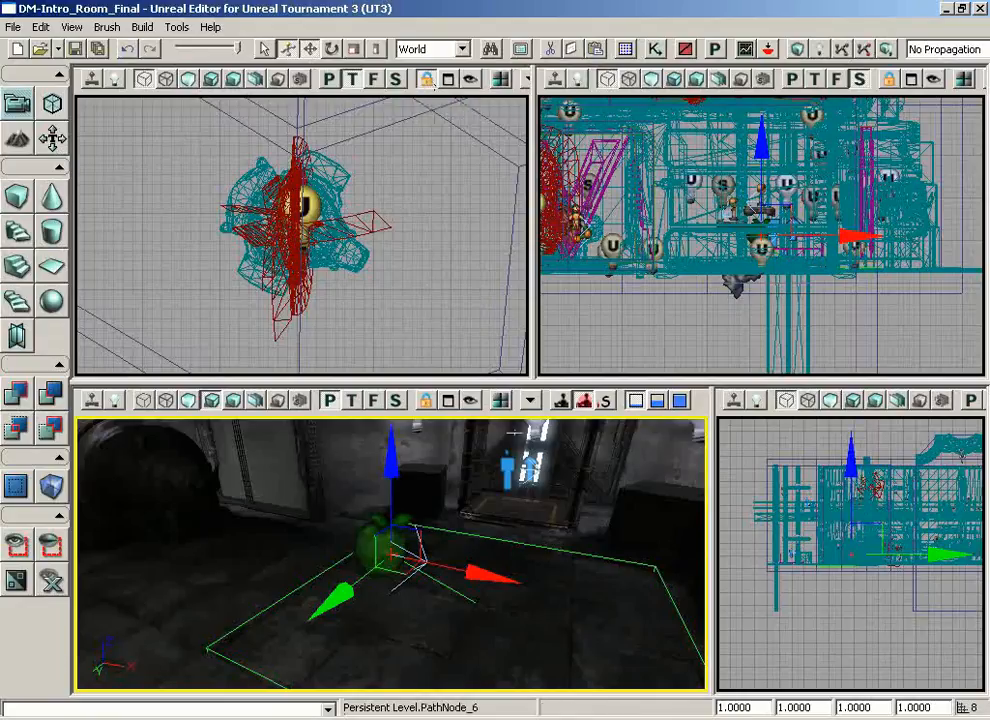
- Maximize the perspective viewport and turn it toward the open floor in front of the doorway
{"action": "left_click", "coordinate": [449, 401]}
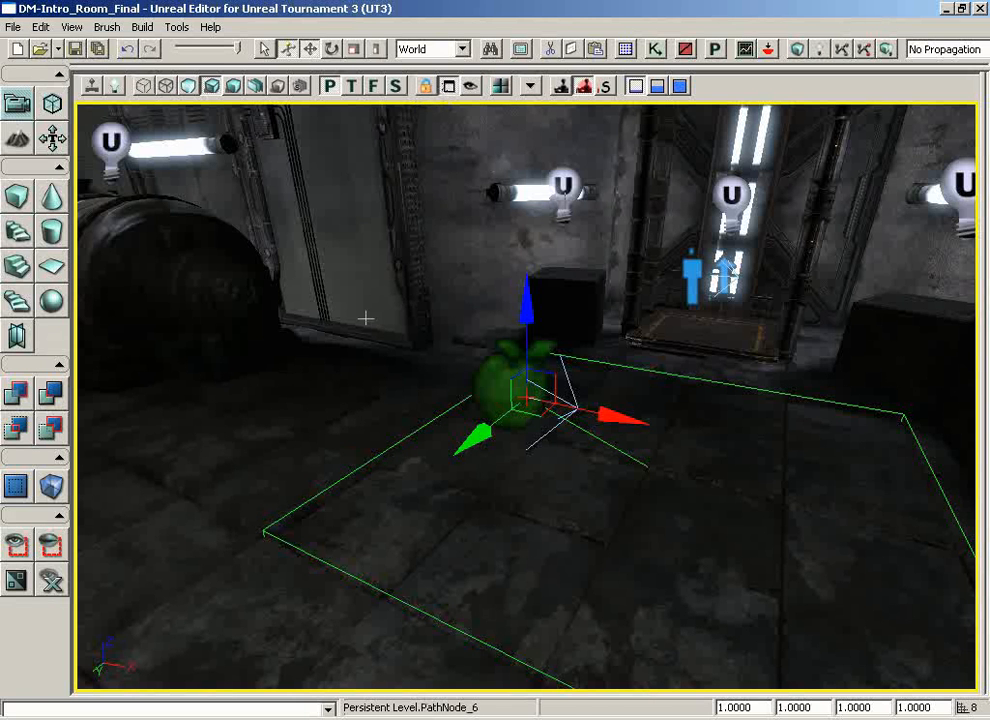
{"action": "mouse_move", "coordinate": [365, 318]}
{"action": "right_mouse_down"}
{"action": "mouse_move", "coordinate": [368, 290]}
{"action": "mouse_move", "coordinate": [274, 230]}
{"action": "mouse_move", "coordinate": [255, 255]}
{"action": "mouse_move", "coordinate": [368, 338]}
{"action": "right_mouse_up"}
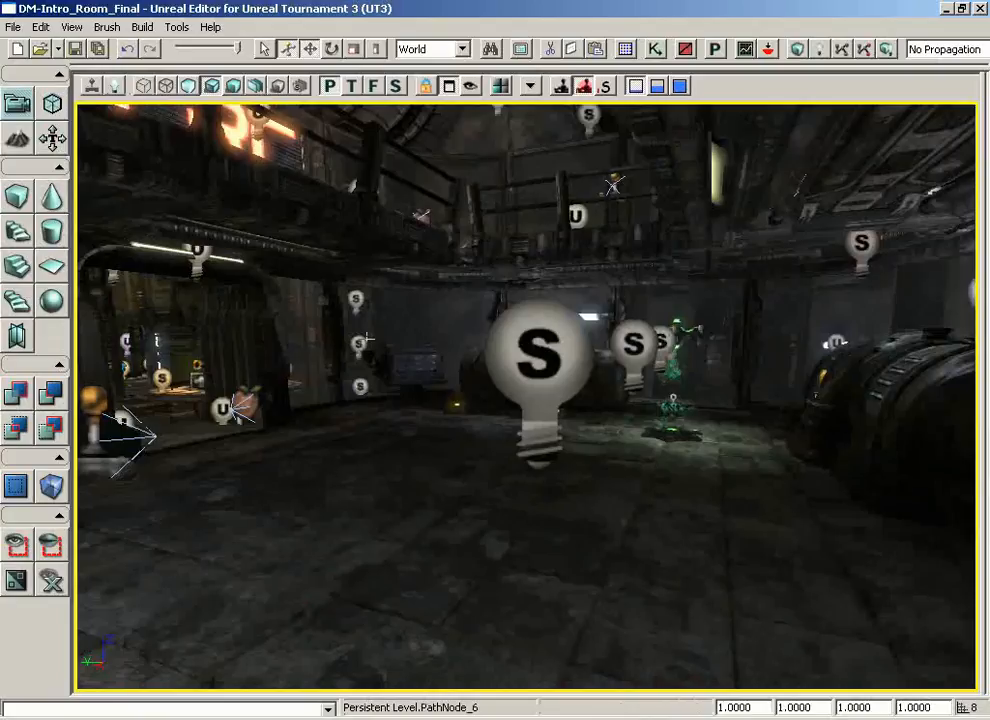
{"action": "right_click_drag", "start_coordinate": [420, 424], "coordinate": [437, 424]}
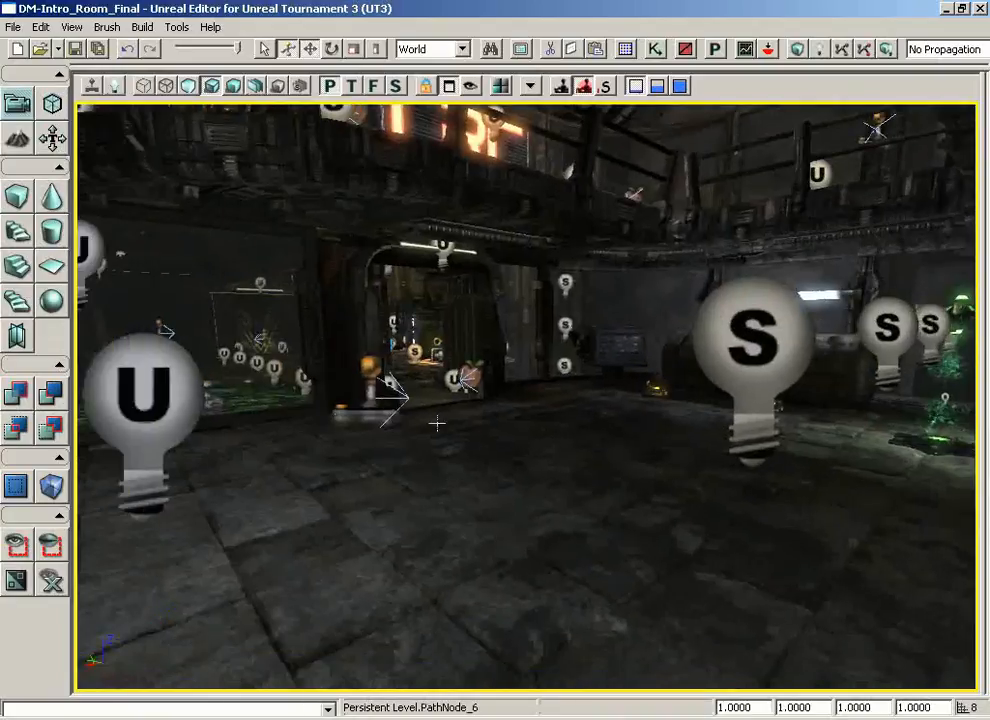
{"action": "mouse_move", "coordinate": [528, 477]}
{"action": "left_mouse_down"}
{"action": "mouse_move", "coordinate": [524, 451]}
{"action": "mouse_move", "coordinate": [529, 483]}
{"action": "left_mouse_up"}
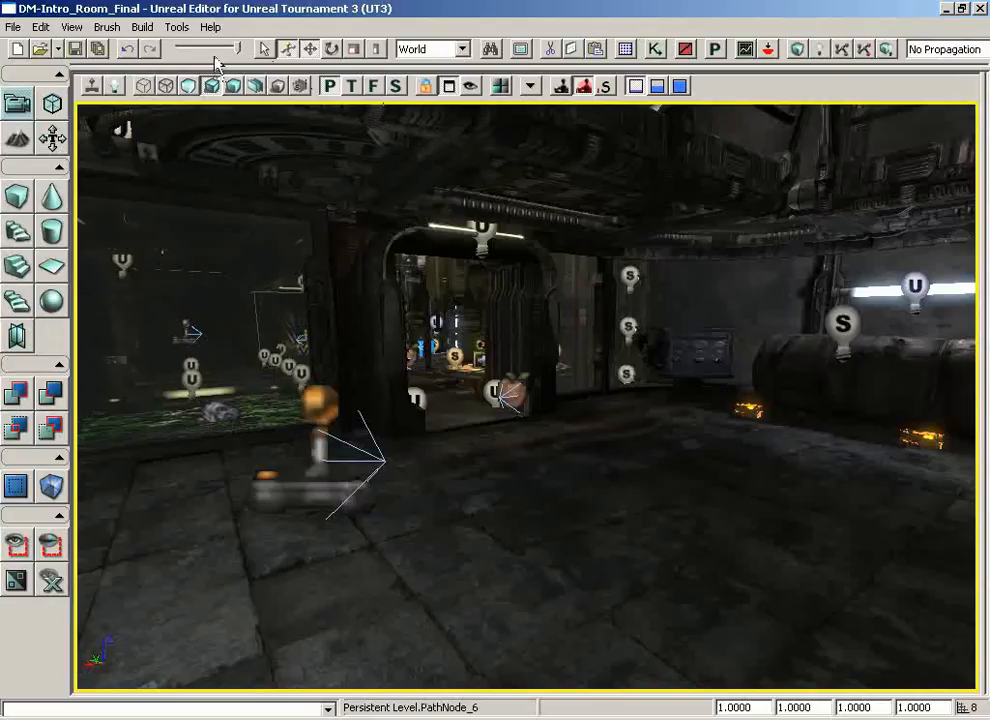
- Choose SpotLight under Light in the Actor Classes browser and close the browser
{"action": "left_click", "coordinate": [625, 50]}
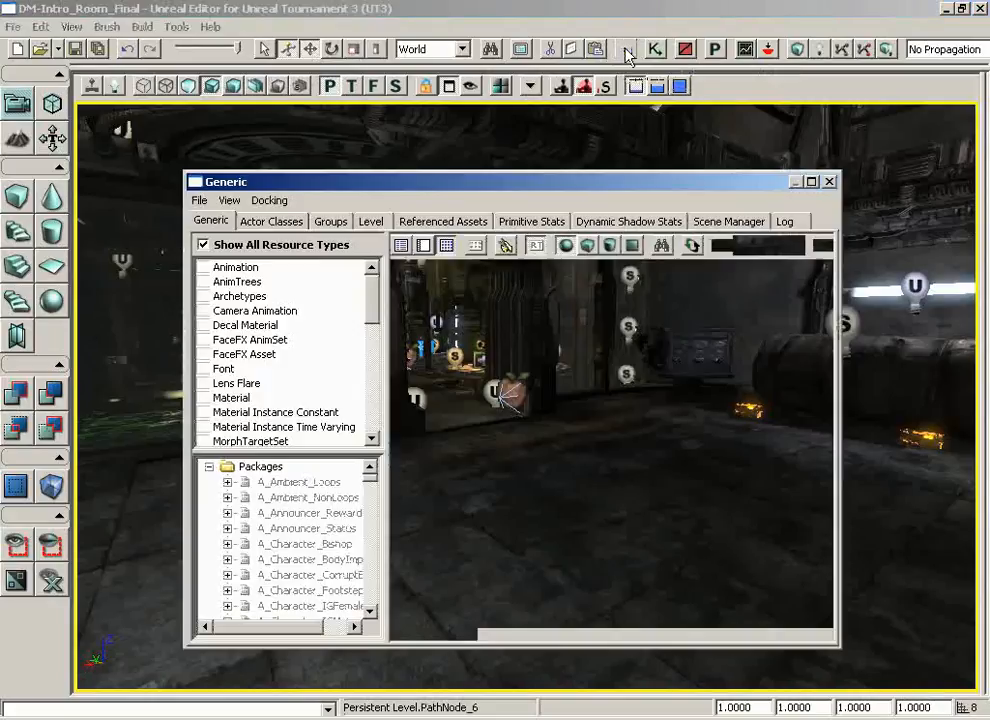
{"action": "left_click", "coordinate": [262, 224]}
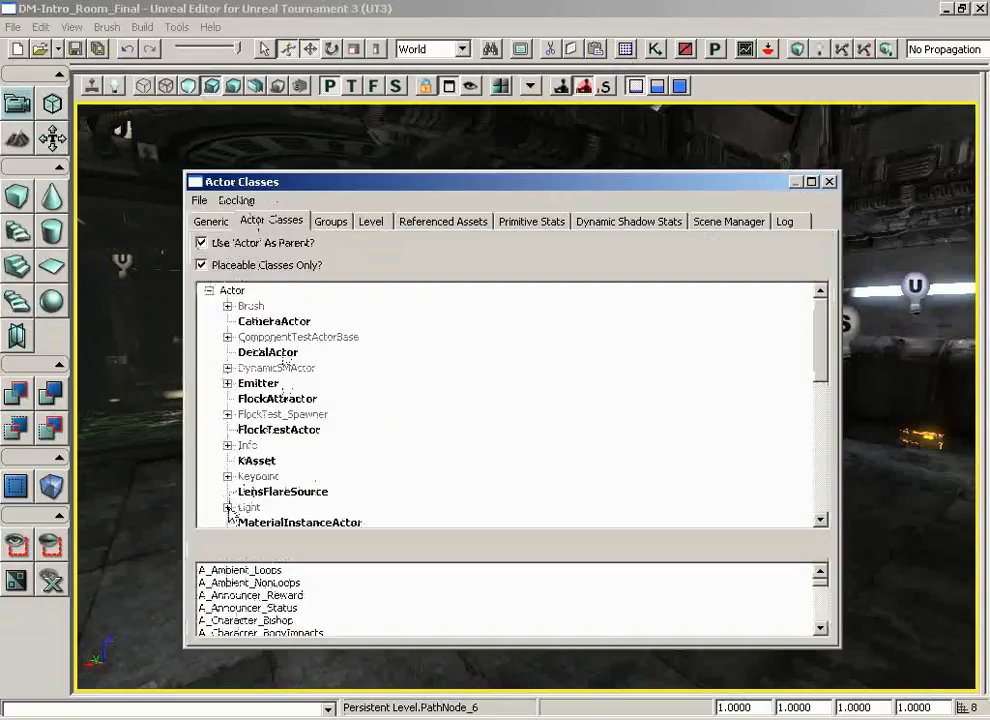
{"action": "left_click_drag", "start_coordinate": [820, 342], "coordinate": [816, 392]}
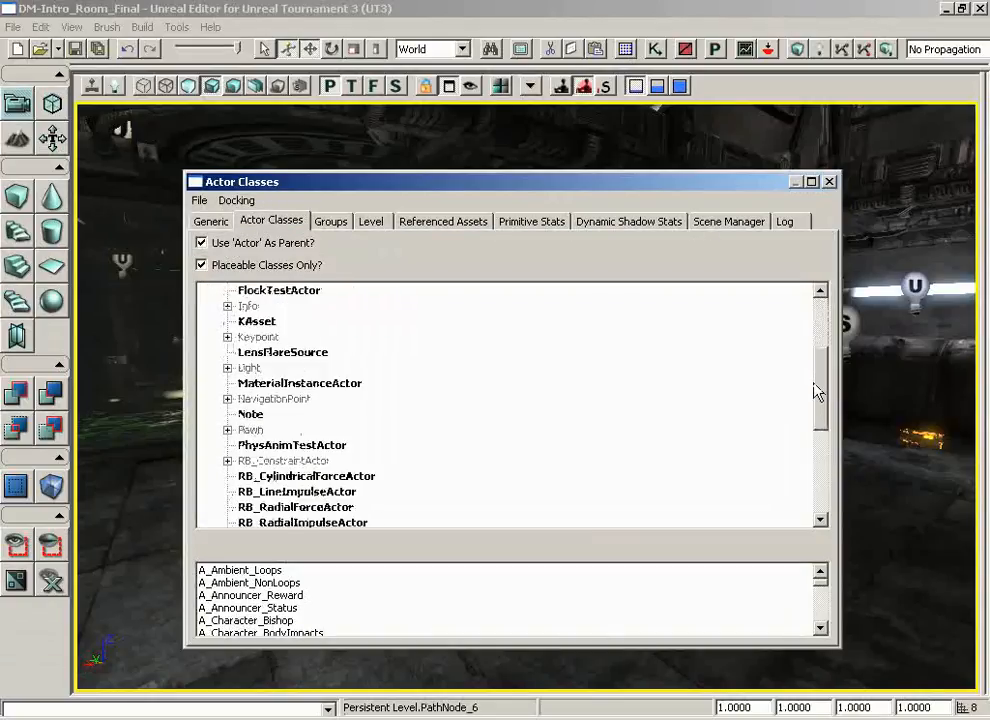
{"action": "left_click", "coordinate": [227, 368]}
{"action": "left_click", "coordinate": [283, 430]}
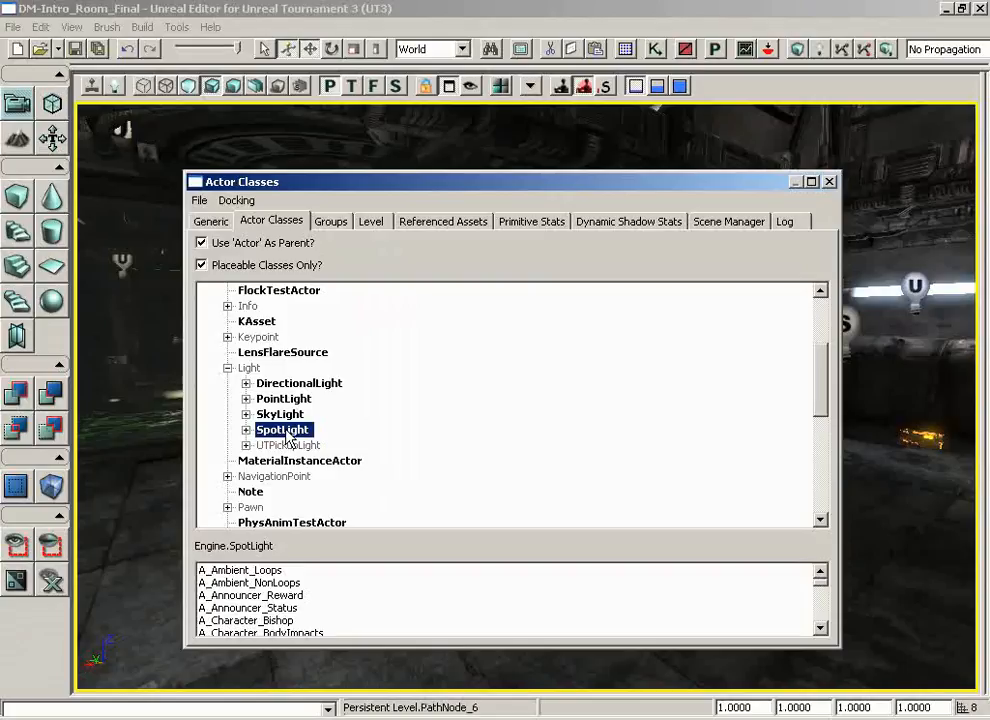
{"action": "left_click", "coordinate": [828, 182]}
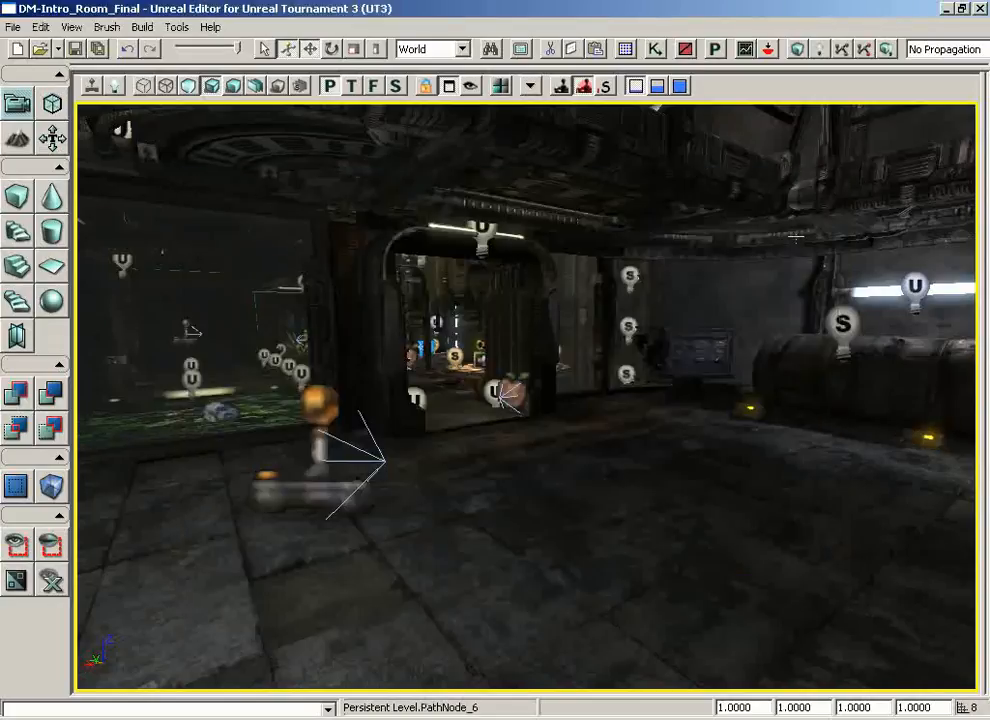
- Add a SpotLight on the room floor in front of the doorway and raise it to just below the ceiling
{"action": "right_click", "coordinate": [640, 471]}
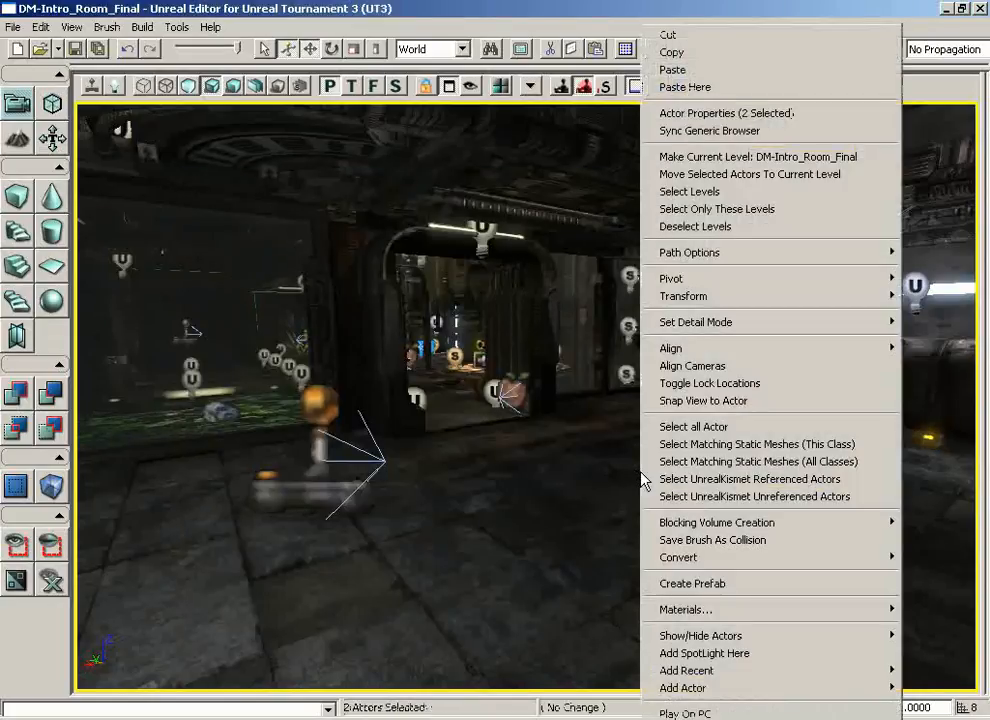
{"action": "left_click", "coordinate": [690, 655]}
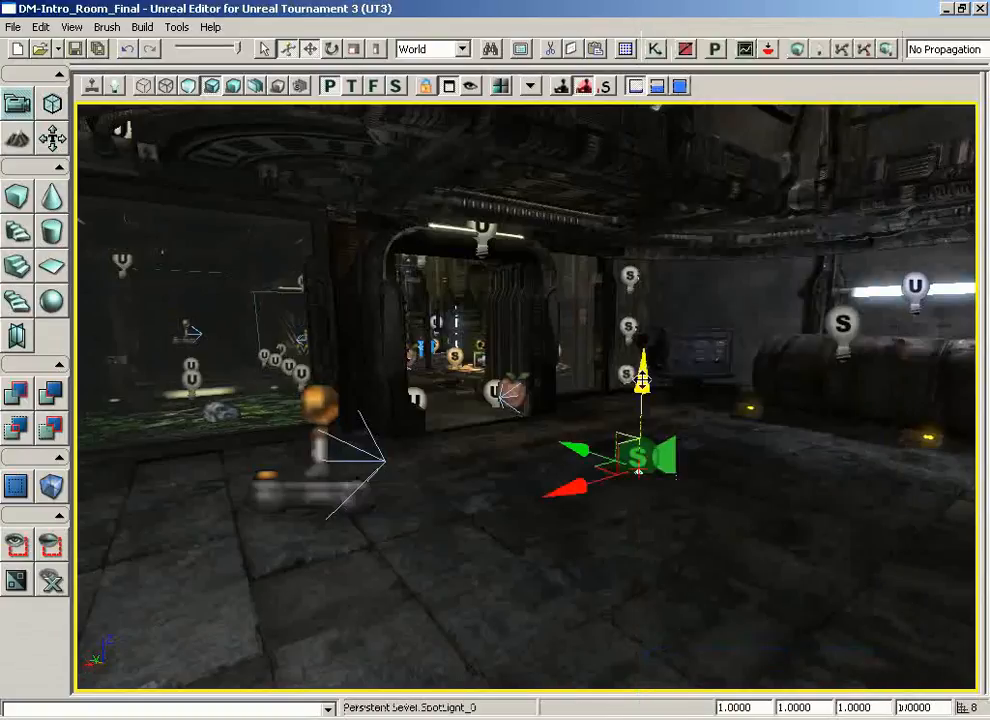
{"action": "left_click_drag", "start_coordinate": [642, 381], "coordinate": [648, 185]}
{"action": "left_click_drag", "start_coordinate": [597, 380], "coordinate": [553, 395]}
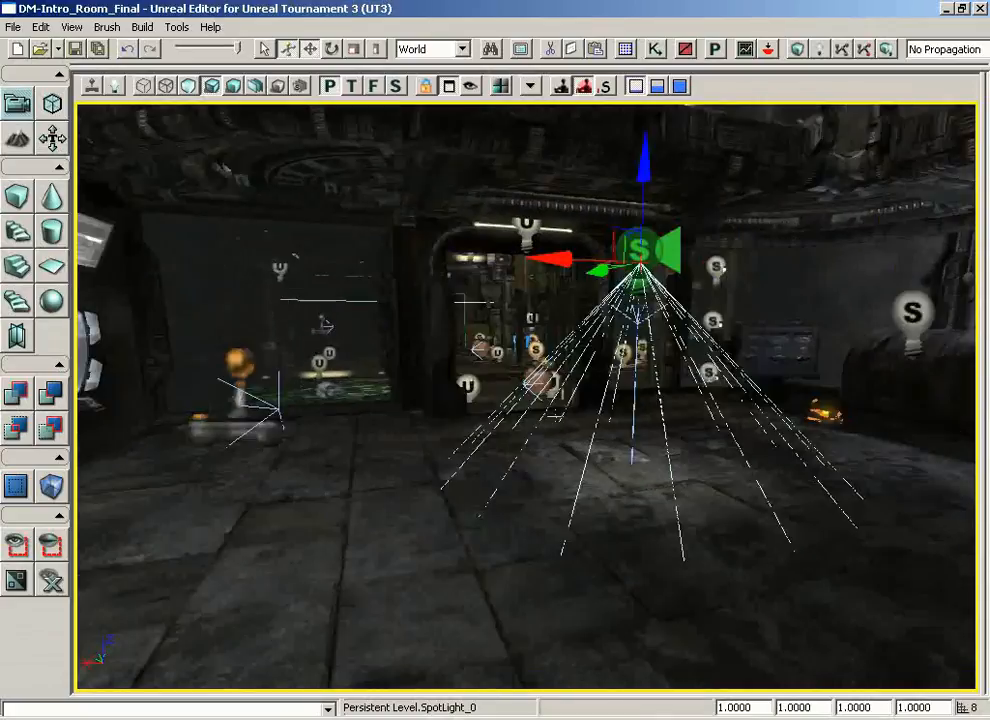
- Duplicate the spotlight along the X axis toward the wall with the lit screens
{"action": "left_click_drag", "start_coordinate": [553, 263], "coordinate": [361, 261]}
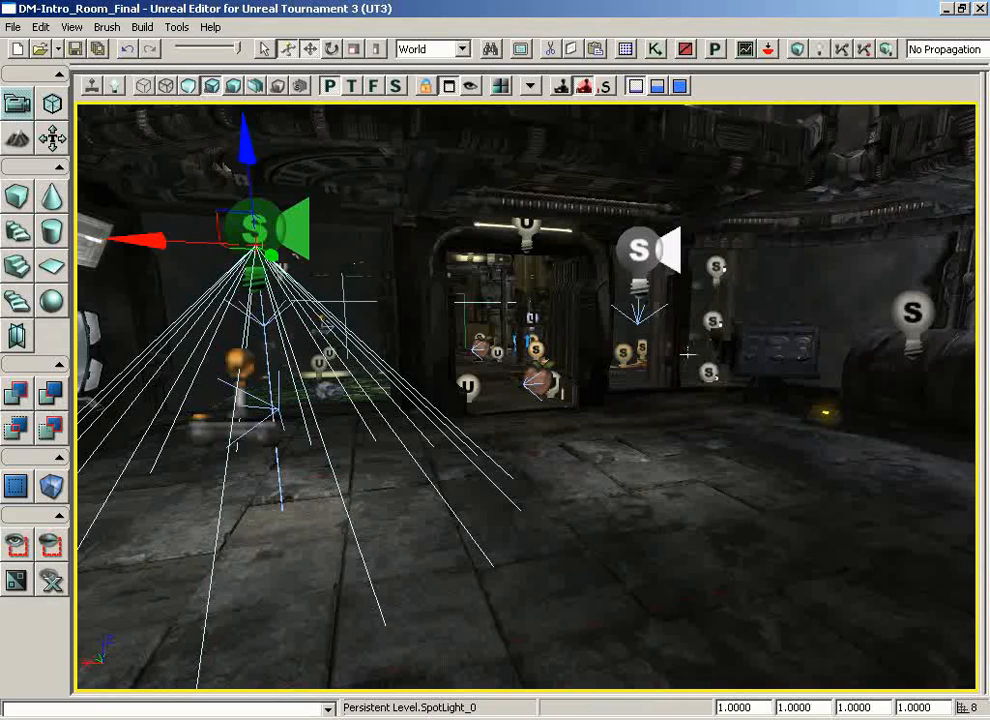
{"action": "left_click_drag", "start_coordinate": [622, 524], "coordinate": [621, 524]}
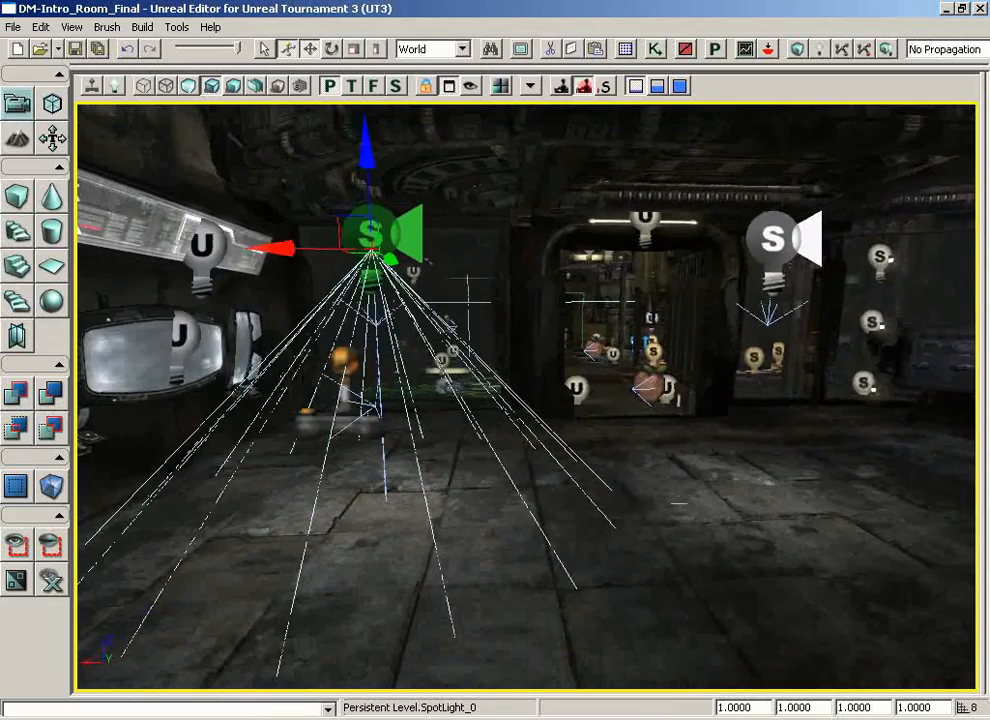
{"action": "left_click_drag", "start_coordinate": [690, 506], "coordinate": [650, 495]}
{"action": "right_click_drag", "start_coordinate": [691, 506], "coordinate": [655, 468]}
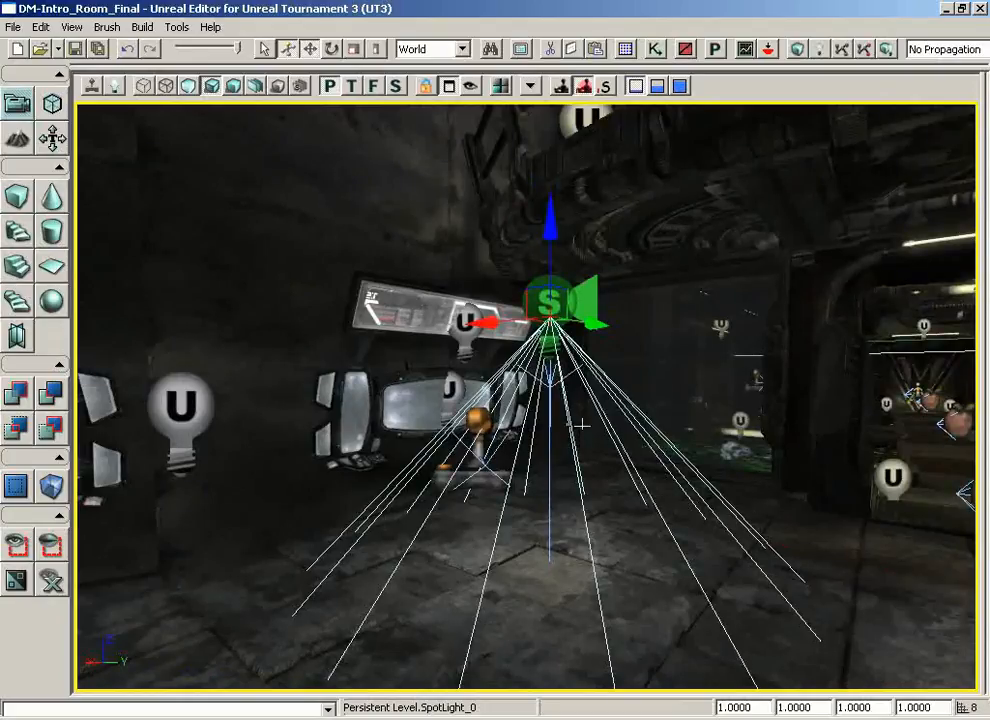
- Rotate the duplicated spotlight from pointing at the floor to aim at the wall with the lit screens
{"action": "key", "text": "space"}
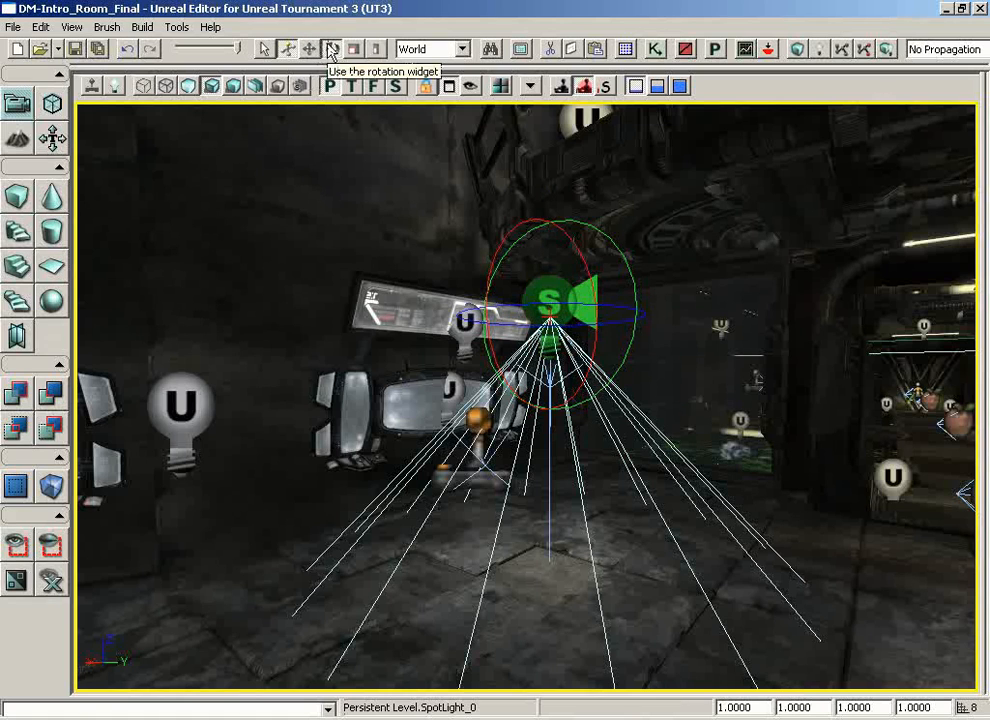
{"action": "left_click_drag", "start_coordinate": [391, 259], "coordinate": [391, 259]}
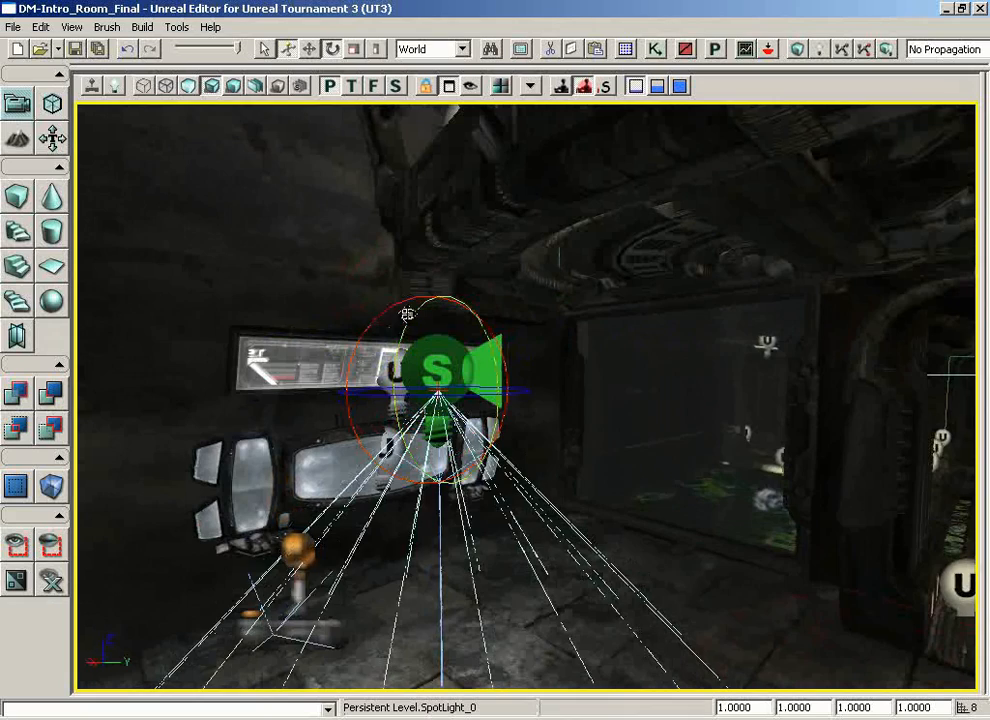
{"action": "left_click_drag", "start_coordinate": [388, 312], "coordinate": [127, 267]}
{"action": "left_click_drag", "start_coordinate": [370, 390], "coordinate": [75, 385]}
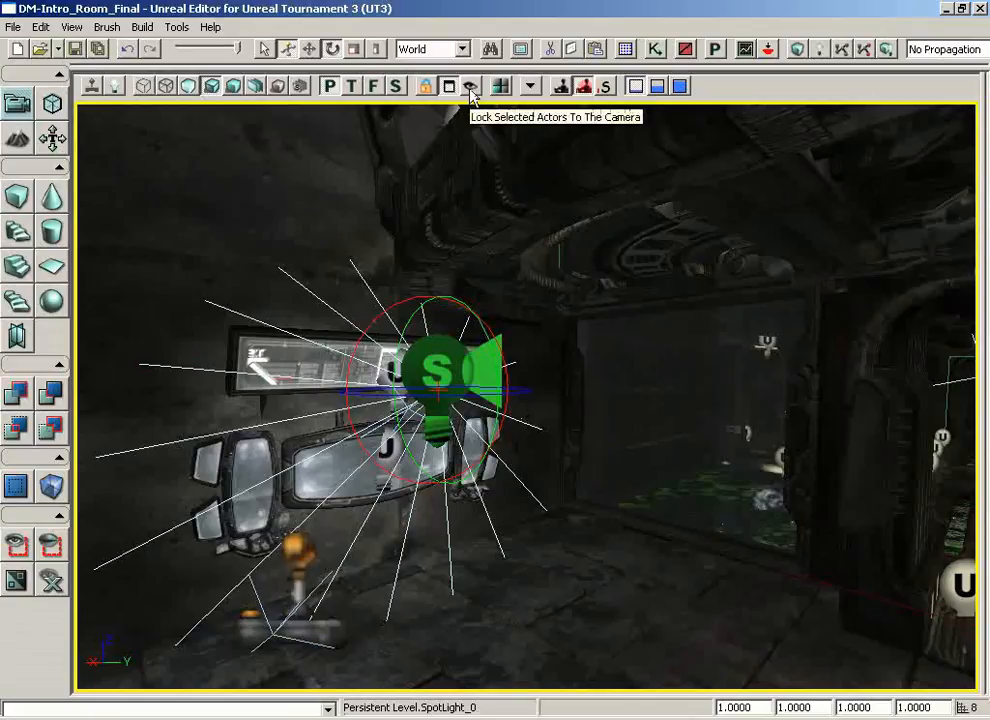
{"action": "mouse_move", "coordinate": [634, 343]}
{"action": "left_mouse_down"}
{"action": "mouse_move", "coordinate": [937, 380]}
{"action": "mouse_move", "coordinate": [951, 416]}
{"action": "mouse_move", "coordinate": [634, 343]}
{"action": "left_mouse_up"}
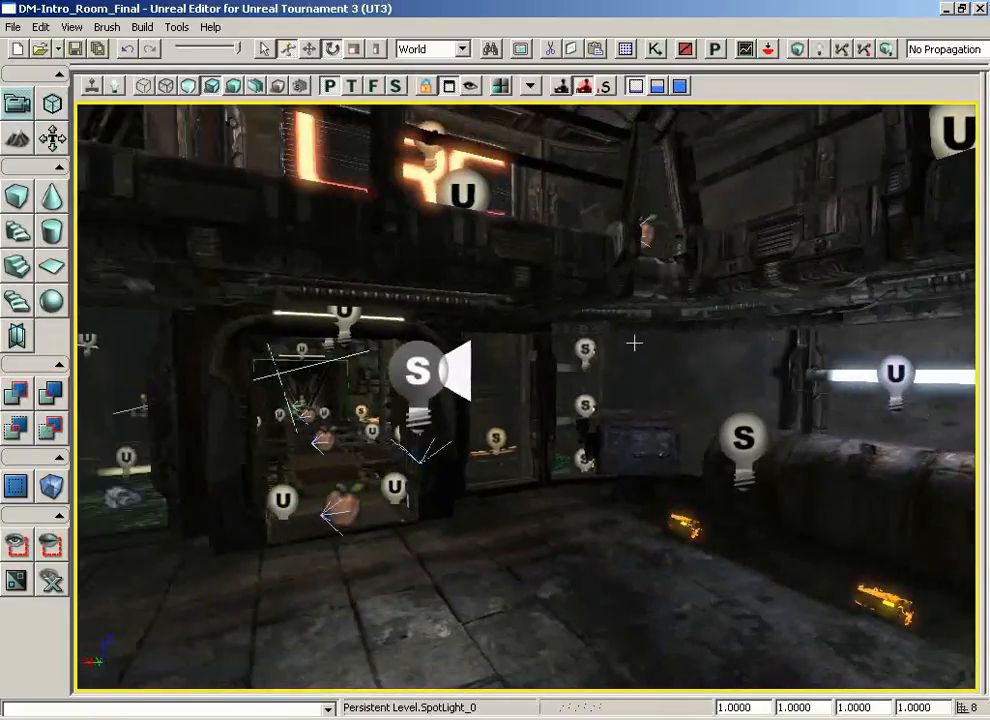
- Lock the spotlight in front of the doorway to the camera and carry it in game view to the wall corner above the green liquid
{"action": "left_click", "coordinate": [470, 88]}
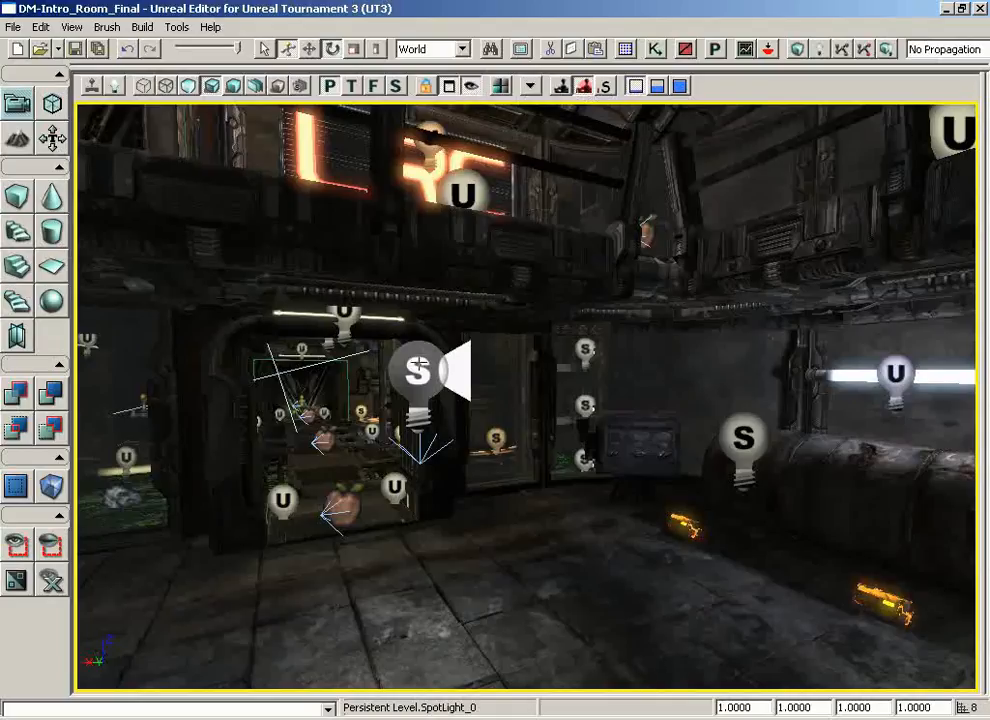
{"action": "left_click", "coordinate": [418, 365]}
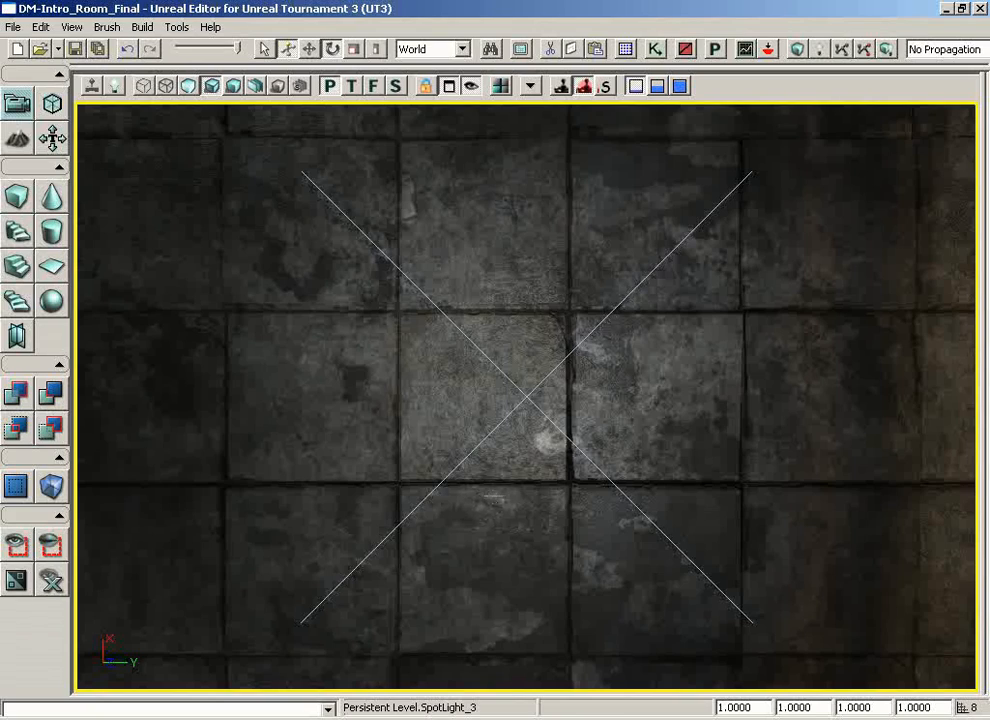
{"action": "right_click_drag", "start_coordinate": [512, 494], "coordinate": [499, 131]}
{"action": "left_click_drag", "start_coordinate": [520, 499], "coordinate": [60, 101]}
{"action": "key", "text": "g"}
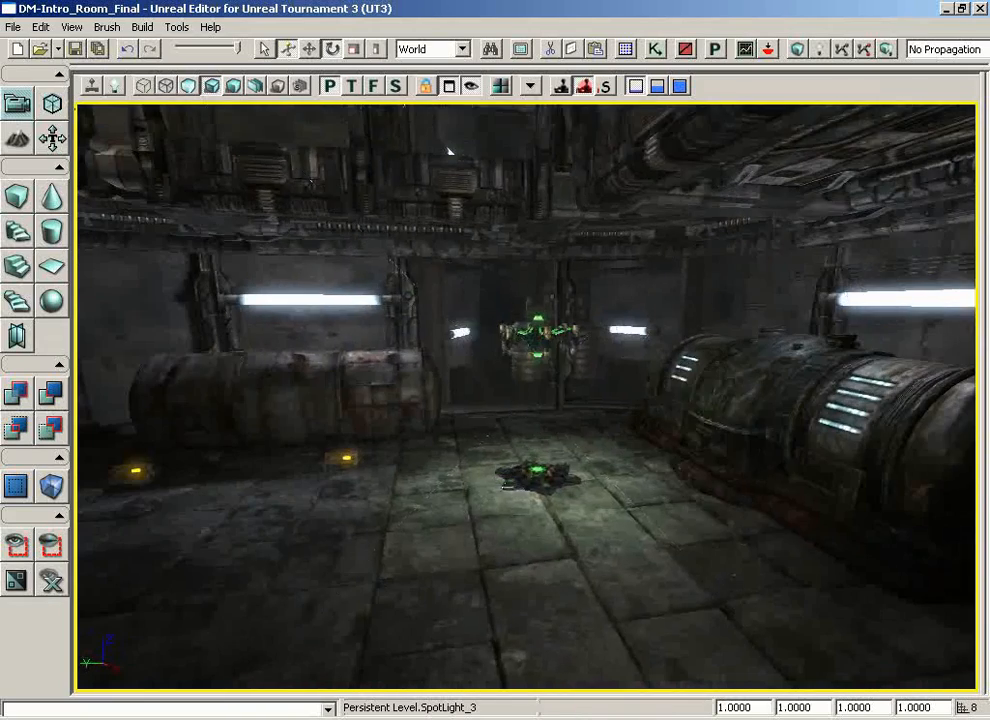
{"action": "left_click_drag", "start_coordinate": [400, 440], "coordinate": [557, 521]}
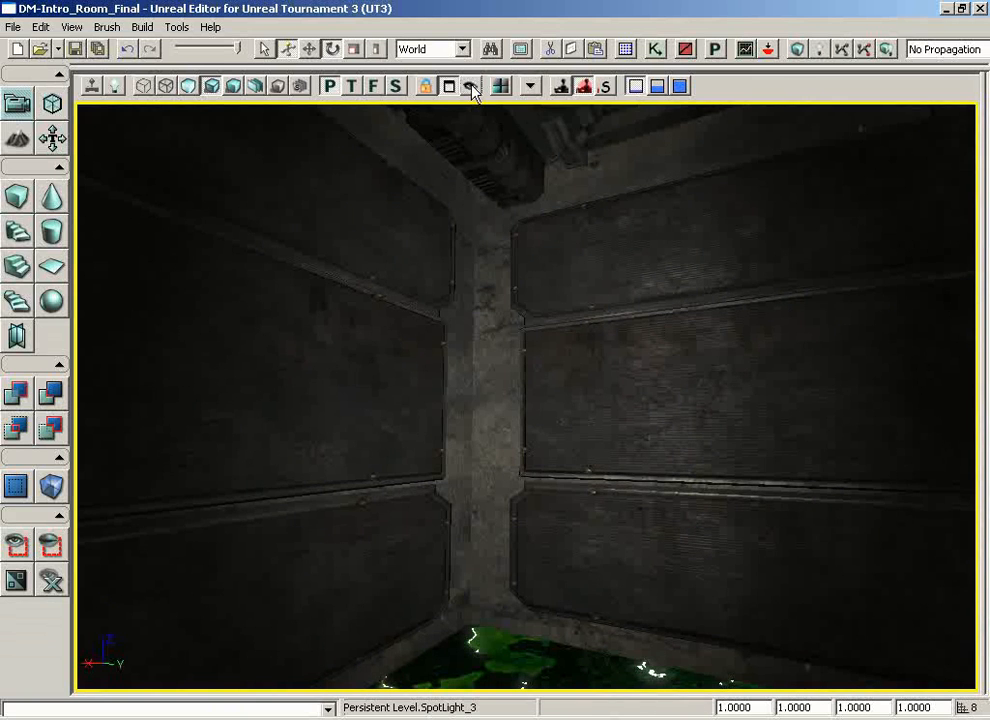
- Release the spotlight from the camera, leave game view and look at the light from the side
{"action": "left_click_drag", "start_coordinate": [506, 265], "coordinate": [506, 518]}
{"action": "key", "text": "g"}
{"action": "left_click_drag", "start_coordinate": [510, 324], "coordinate": [166, 110]}
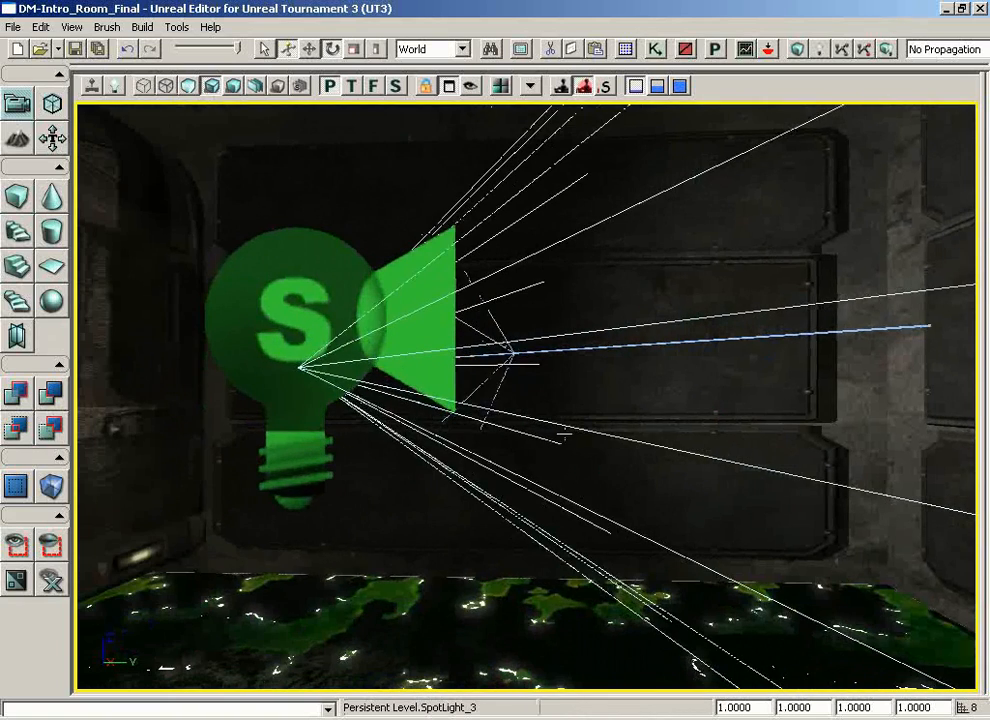
{"action": "left_click_drag", "start_coordinate": [627, 406], "coordinate": [627, 440]}
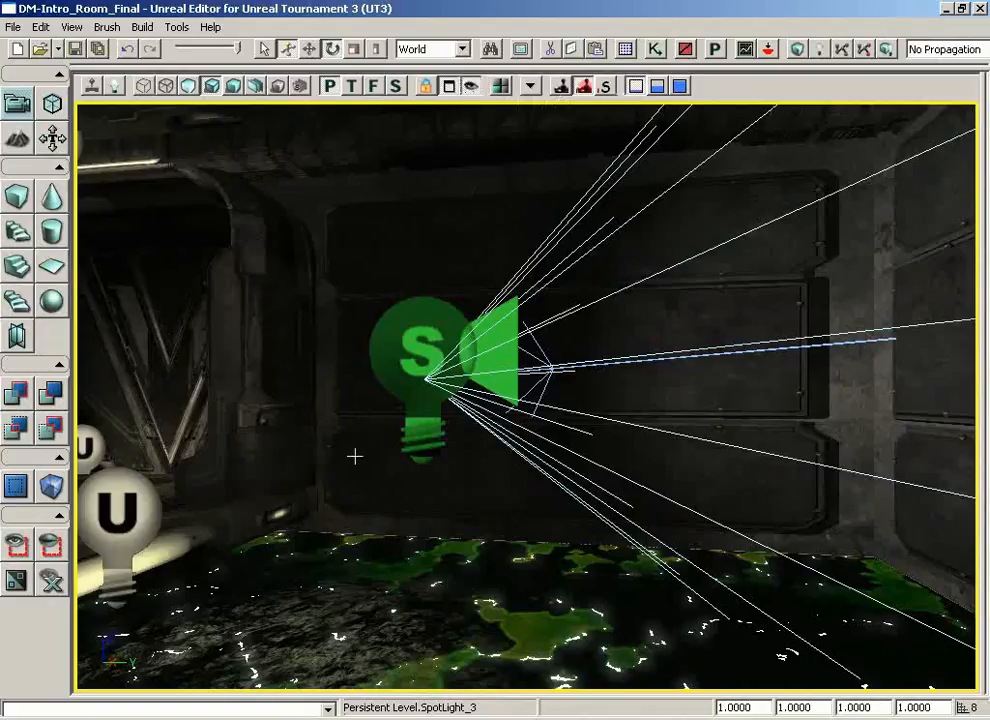
- Lock the spotlight to the camera again, re-aim it at the panelled wall corner above the green liquid, and release it
{"action": "left_click_drag", "start_coordinate": [355, 457], "coordinate": [354, 477]}
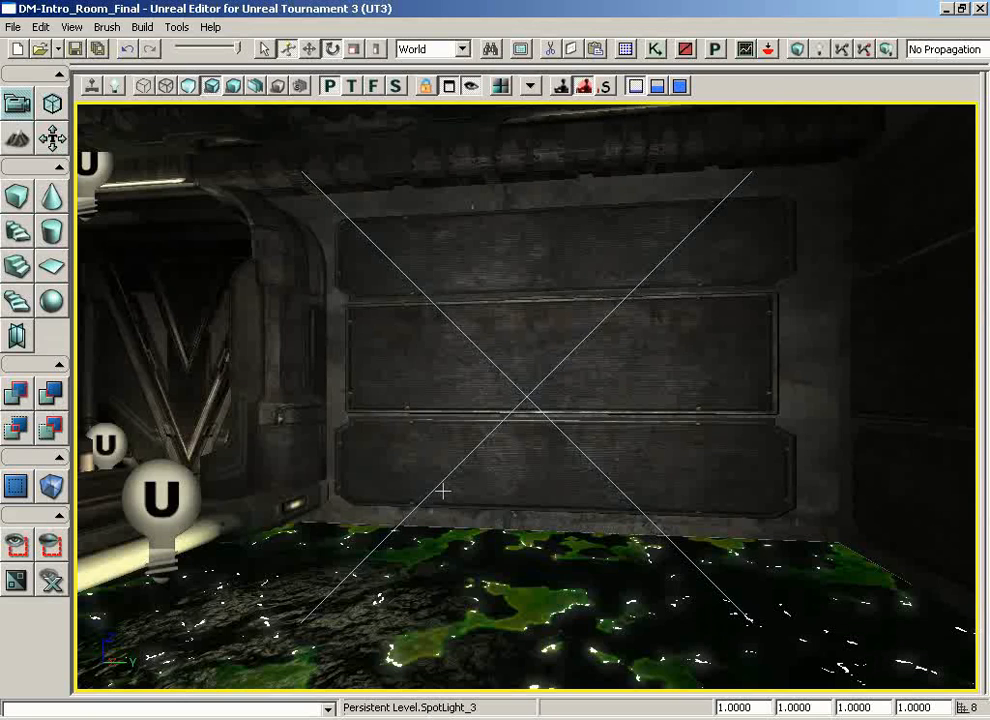
{"action": "right_click_drag", "start_coordinate": [513, 486], "coordinate": [180, 424]}
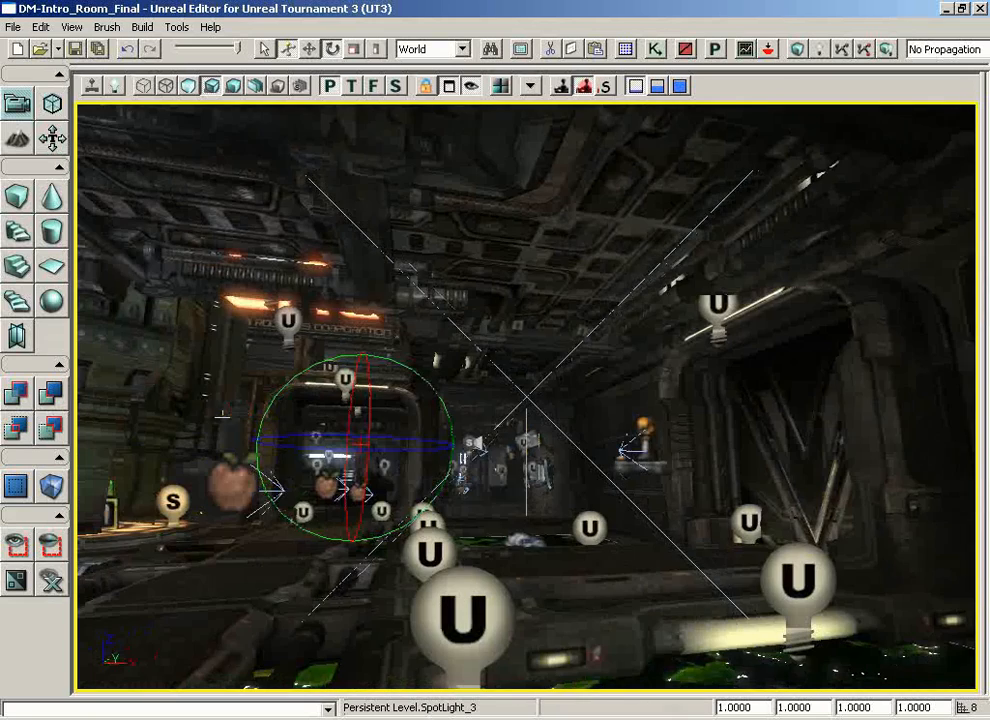
{"action": "right_click_drag", "start_coordinate": [513, 486], "coordinate": [484, 385]}
{"action": "right_click_drag", "start_coordinate": [515, 486], "coordinate": [870, 458]}
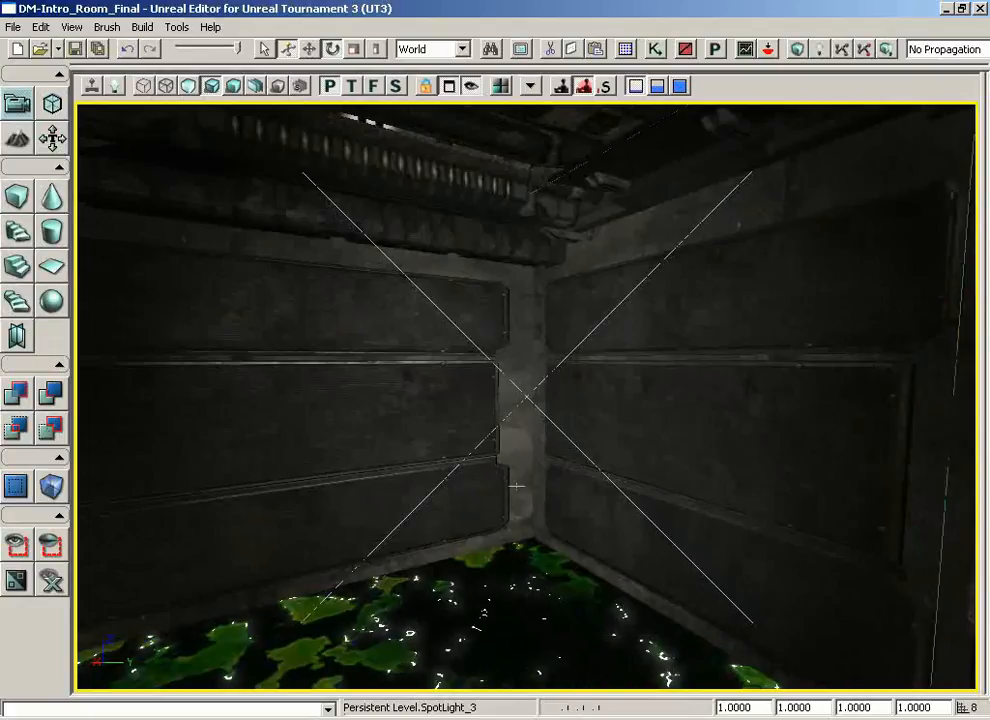
{"action": "left_click", "coordinate": [472, 90]}
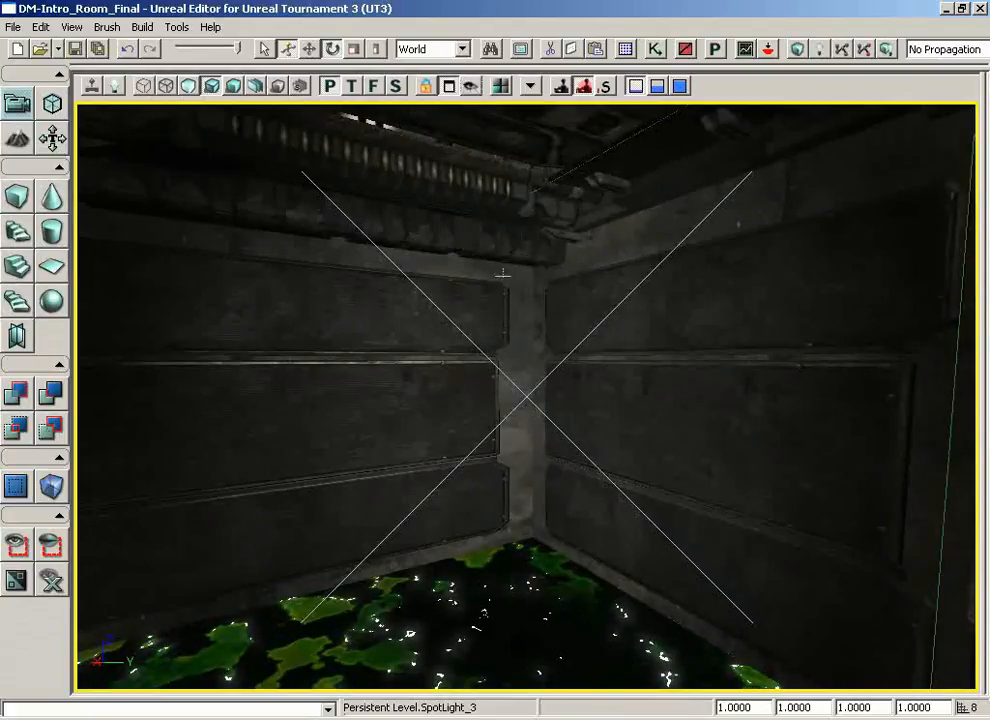
- Select the ceiling surface above the large LRC sign in place of the spotlight
{"action": "left_click_drag", "start_coordinate": [504, 274], "coordinate": [369, 318]}
{"action": "right_click_drag", "start_coordinate": [369, 318], "coordinate": [179, 316]}
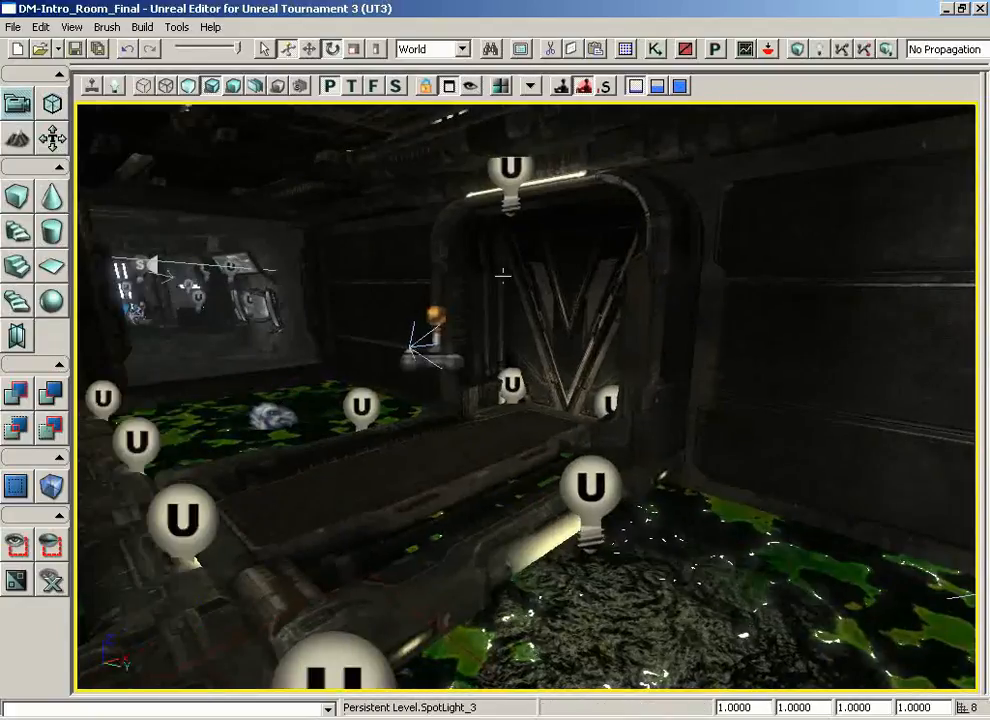
{"action": "left_click_drag", "start_coordinate": [502, 276], "coordinate": [305, 195]}
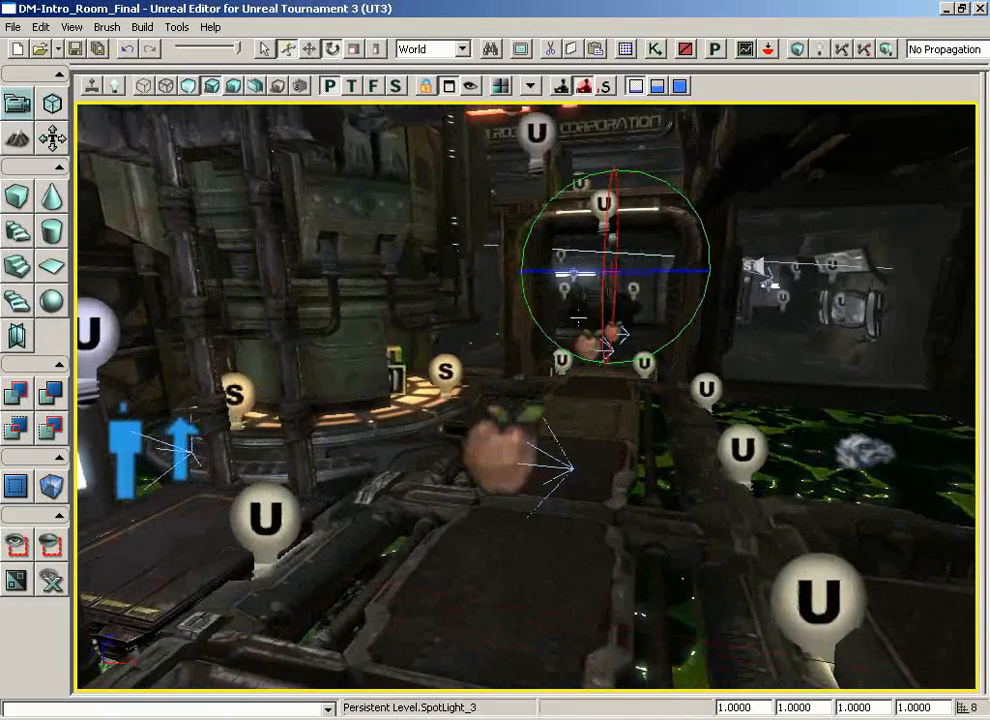
{"action": "right_click_drag", "start_coordinate": [502, 276], "coordinate": [498, 437]}
{"action": "right_click_drag", "start_coordinate": [587, 380], "coordinate": [560, 328]}
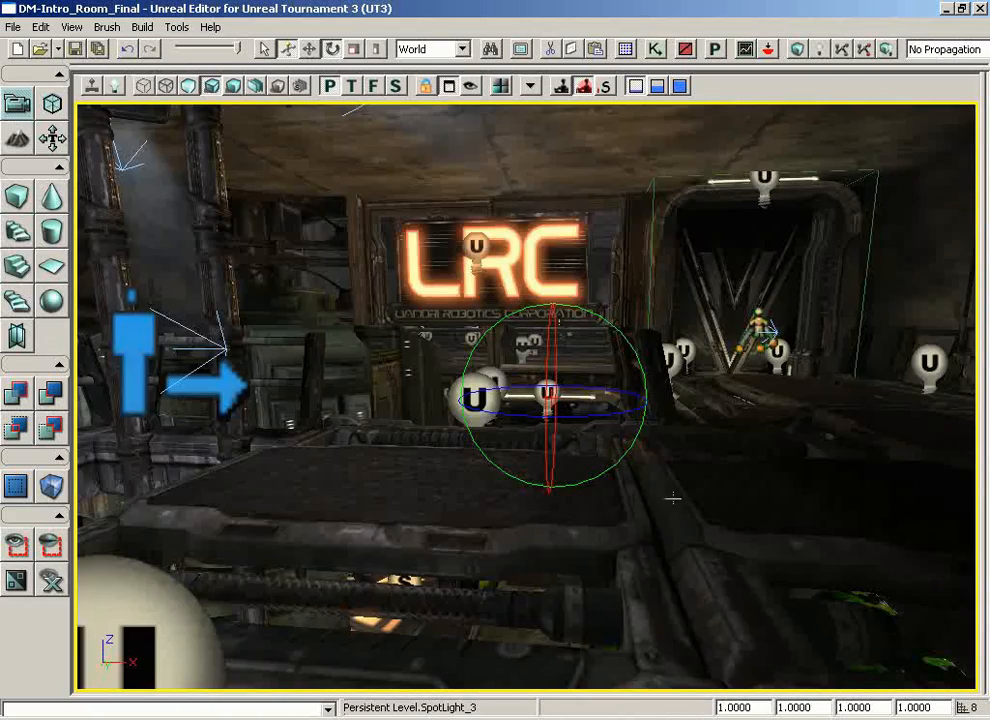
{"action": "right_click_drag", "start_coordinate": [709, 500], "coordinate": [736, 440]}
{"action": "left_click_drag", "start_coordinate": [723, 499], "coordinate": [520, 200]}
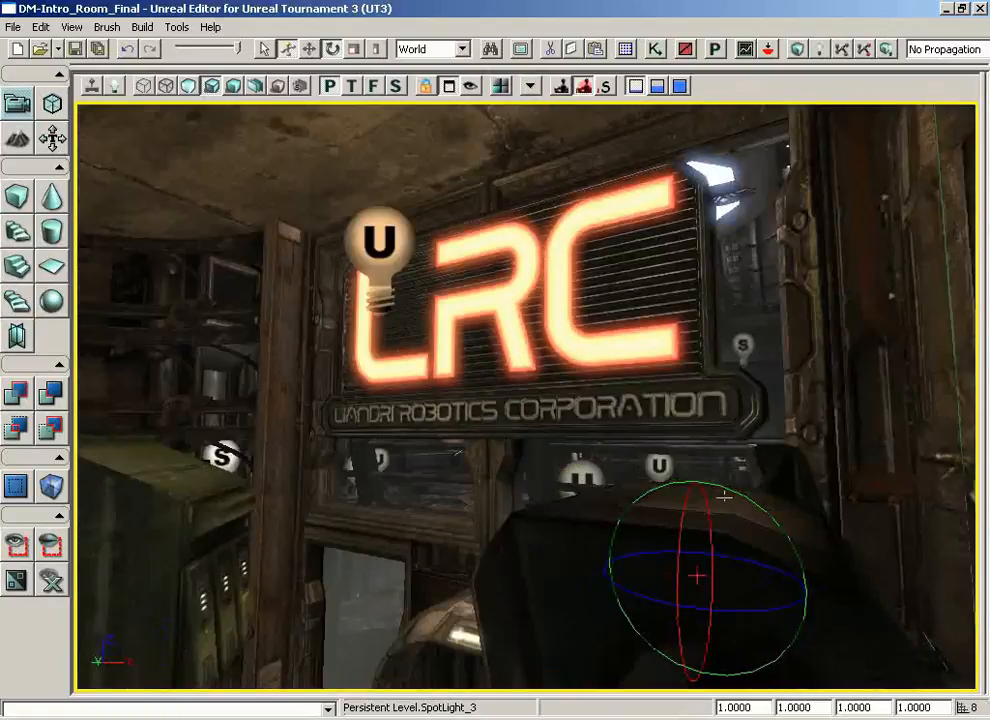
{"action": "right_click_drag", "start_coordinate": [723, 497], "coordinate": [704, 436]}
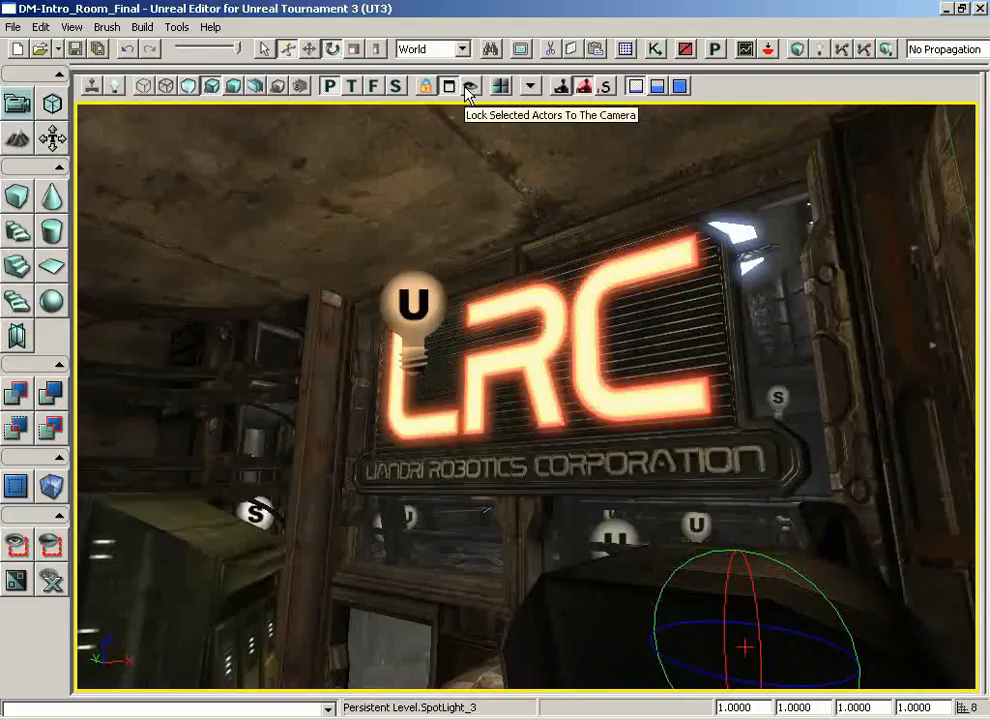
{"action": "left_click", "coordinate": [493, 204]}
{"action": "key", "text": "h"}
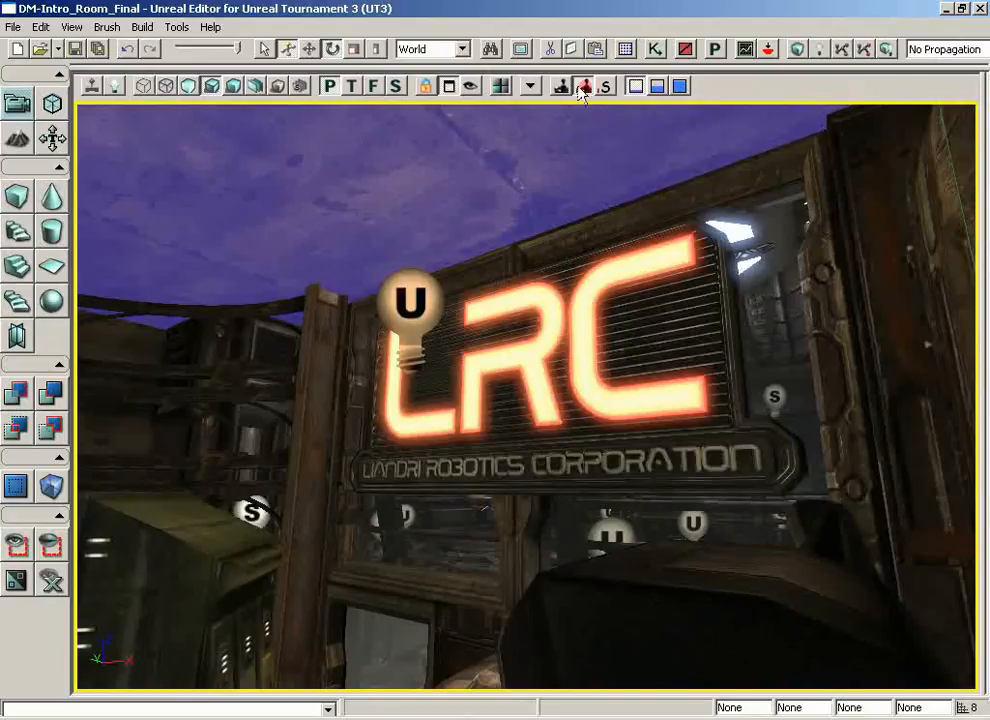
- Restore the four-viewport layout and move the dividers so that the viewports are roughly equal in size
{"action": "left_click", "coordinate": [449, 86]}
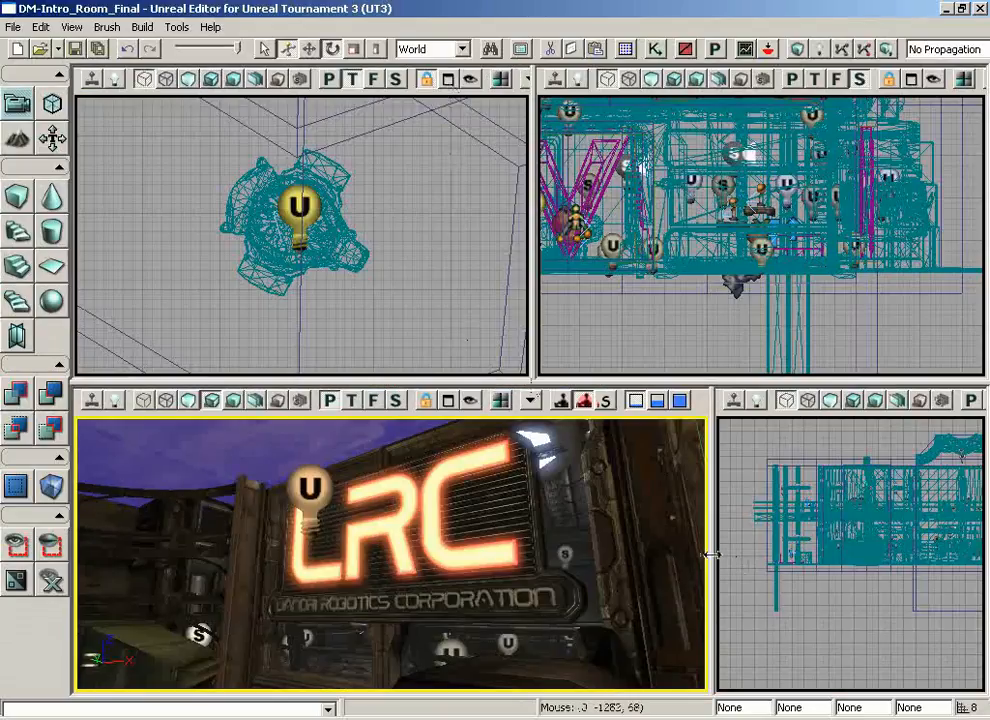
{"action": "left_click_drag", "start_coordinate": [711, 552], "coordinate": [540, 553]}
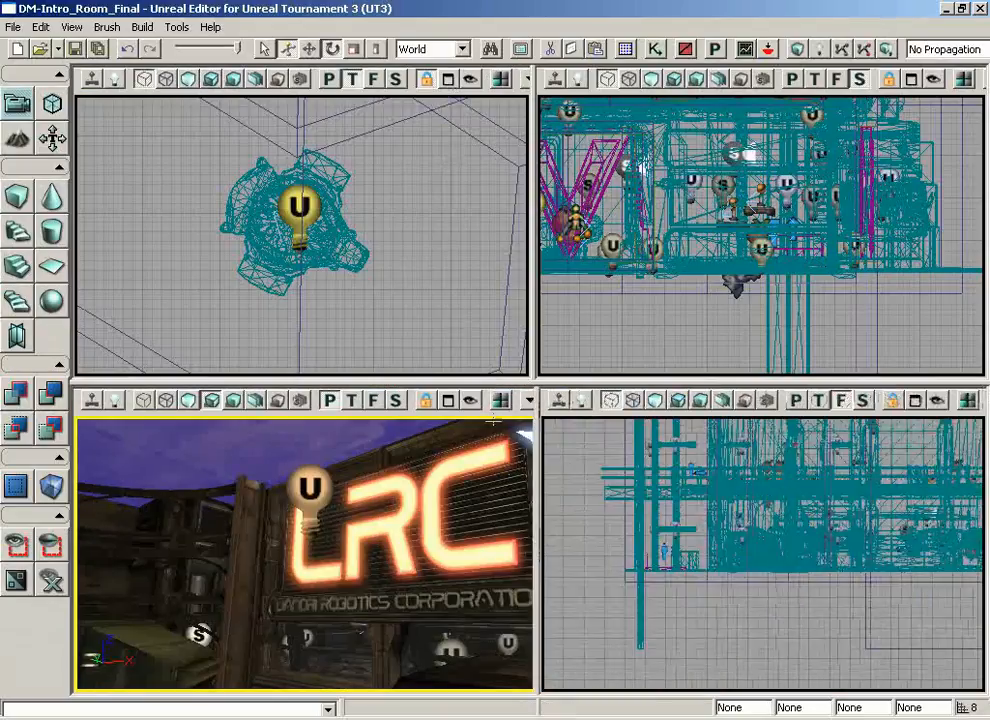
{"action": "left_click_drag", "start_coordinate": [492, 381], "coordinate": [491, 342]}
- Make the perspective viewport the occlusion parent and bring the level's wireframe into view in the Top viewport
{"action": "right_click_drag", "start_coordinate": [415, 515], "coordinate": [433, 570]}
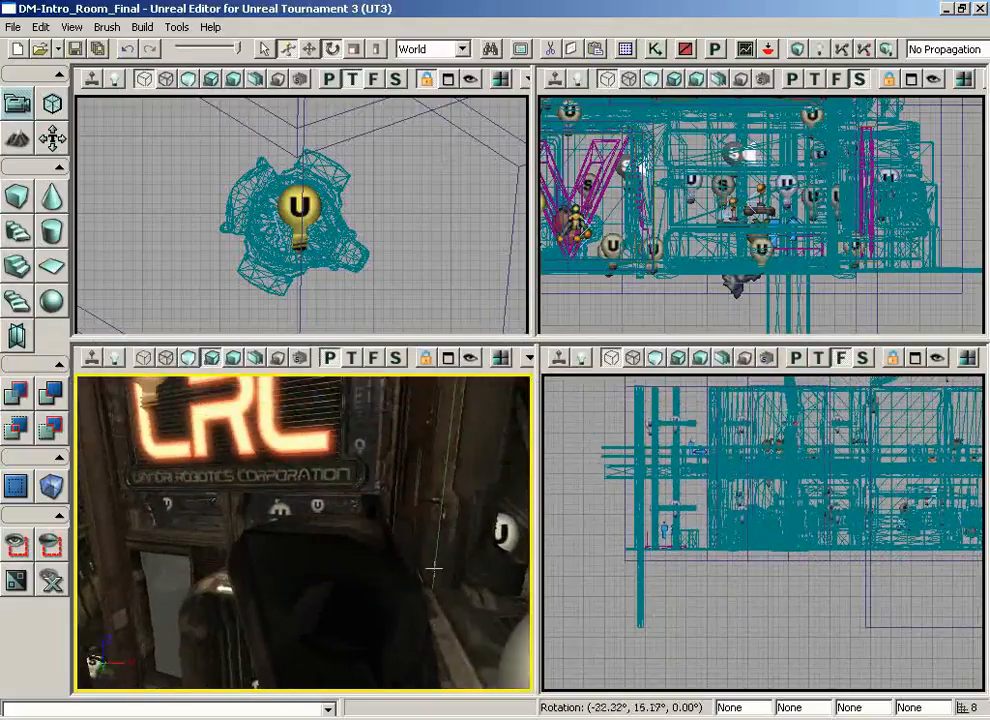
{"action": "left_click", "coordinate": [500, 362]}
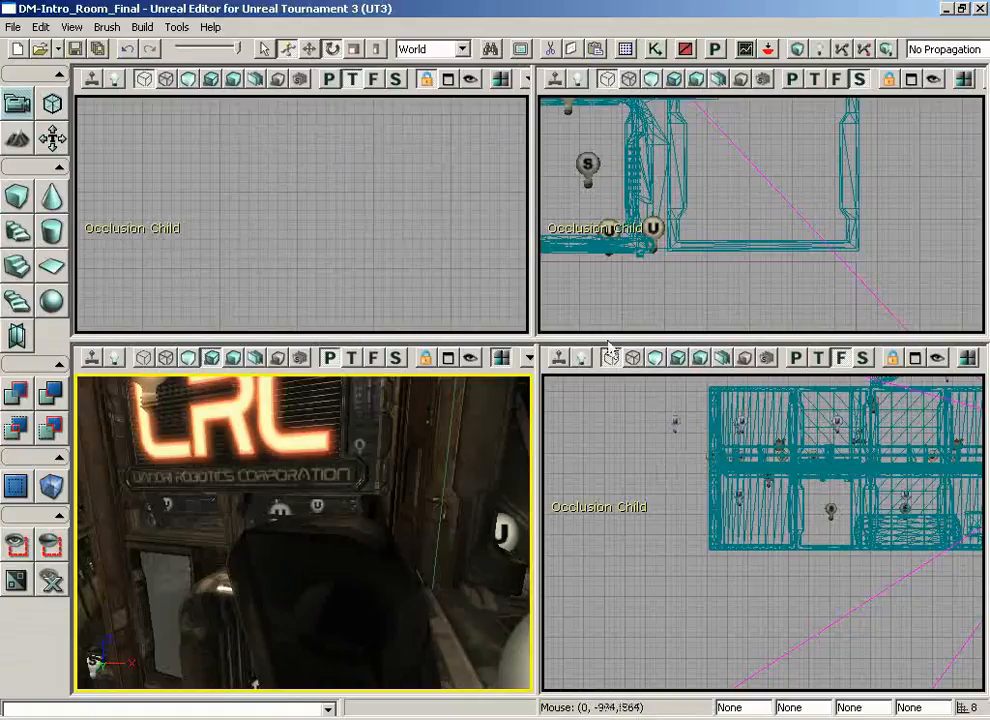
{"action": "left_click", "coordinate": [396, 188]}
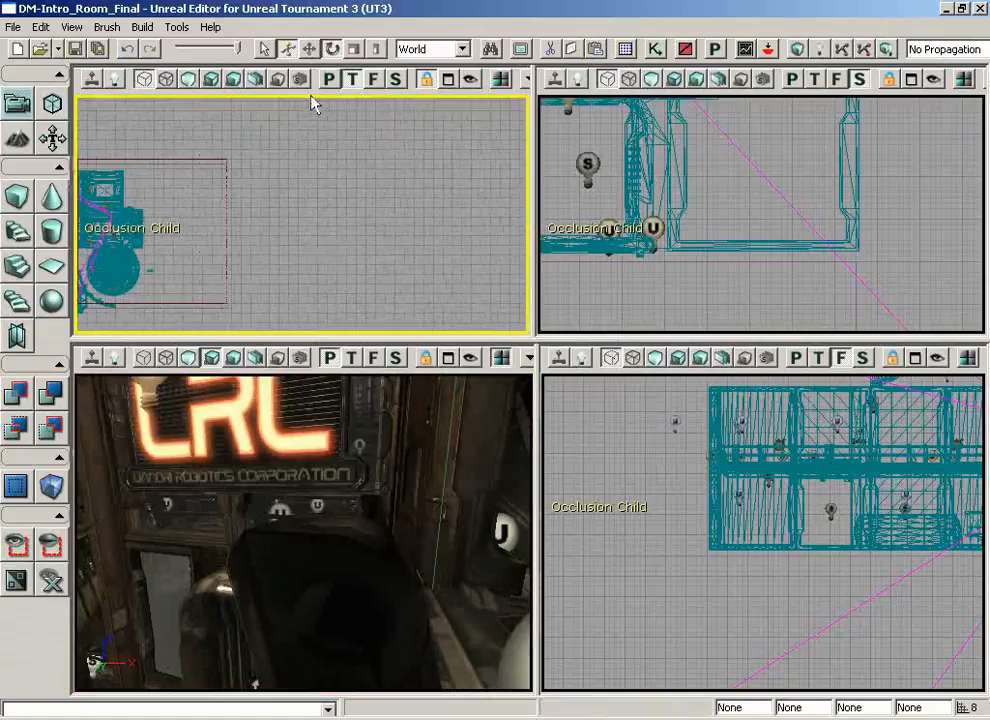
{"action": "left_click_drag", "start_coordinate": [311, 97], "coordinate": [77, 171]}
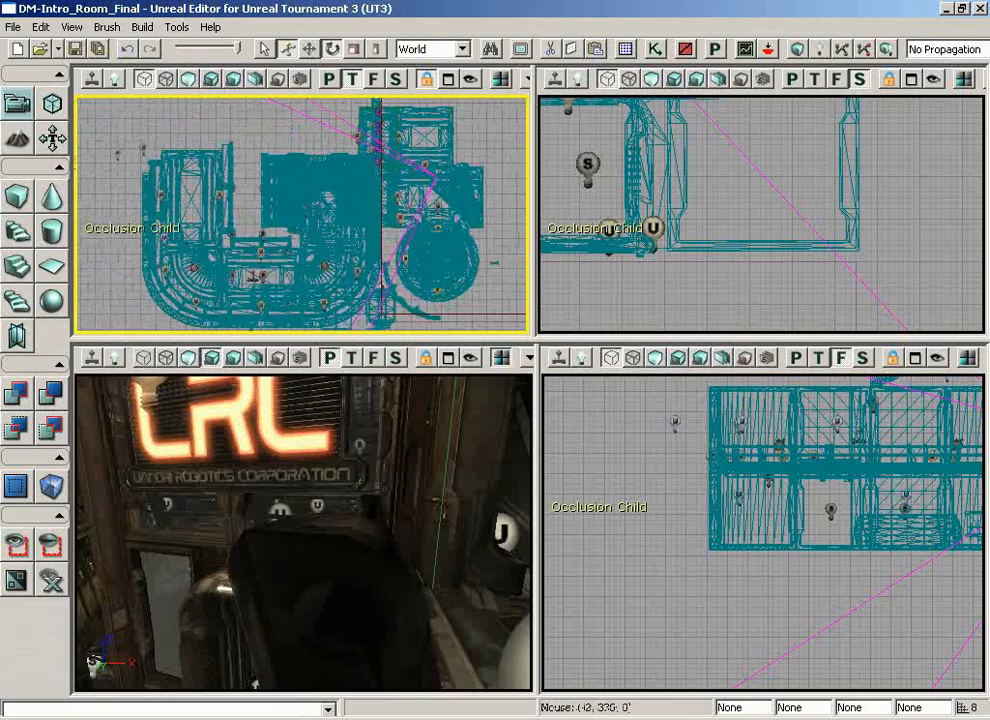
{"action": "left_click_drag", "start_coordinate": [367, 526], "coordinate": [315, 582]}
{"action": "scroll", "coordinate": [240, 202], "scroll_direction": "down", "scroll_amount": 6}
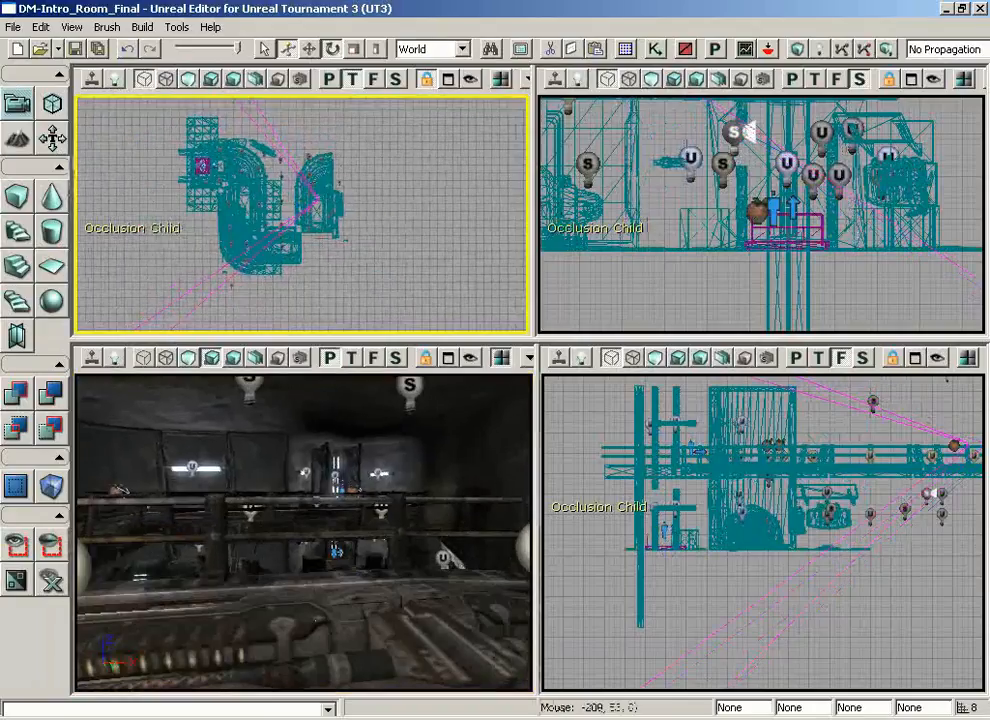
- Travel through the rooms in the perspective viewport and examine which geometry the occlusion child viewports draw
{"action": "left_click_drag", "start_coordinate": [285, 405], "coordinate": [275, 660]}
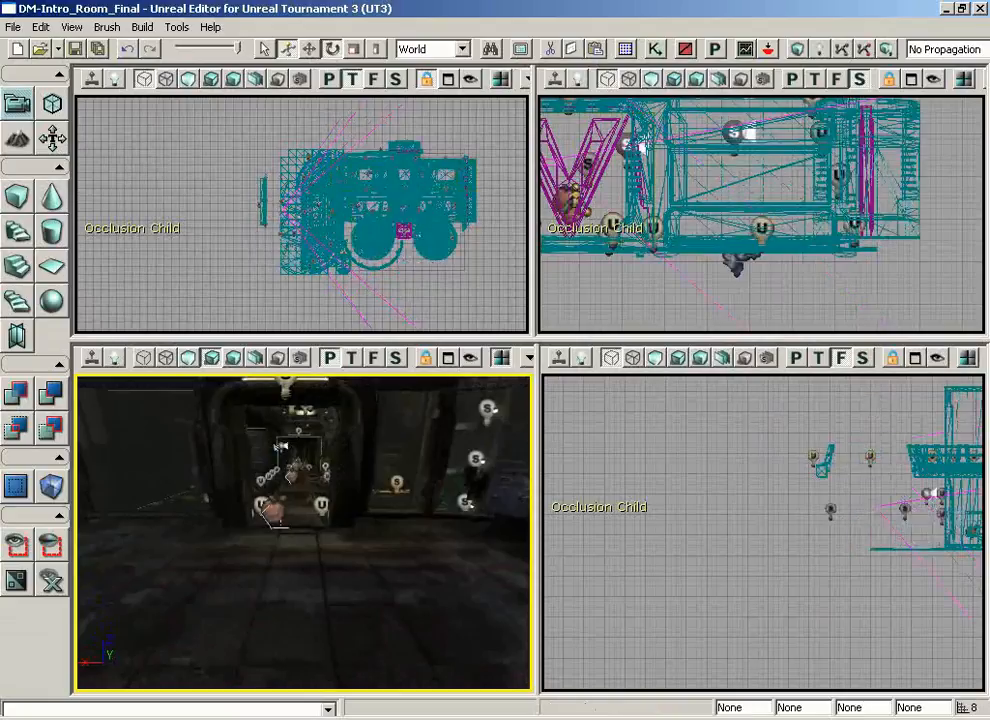
{"action": "mouse_move", "coordinate": [263, 503]}
{"action": "left_mouse_down"}
{"action": "mouse_move", "coordinate": [264, 493]}
{"action": "mouse_move", "coordinate": [253, 525]}
{"action": "mouse_move", "coordinate": [281, 498]}
{"action": "left_mouse_up"}
{"action": "mouse_move", "coordinate": [263, 561]}
{"action": "left_mouse_down"}
{"action": "mouse_move", "coordinate": [263, 540]}
{"action": "mouse_move", "coordinate": [292, 508]}
{"action": "left_mouse_up"}
{"action": "left_click_drag", "start_coordinate": [298, 563], "coordinate": [258, 607]}
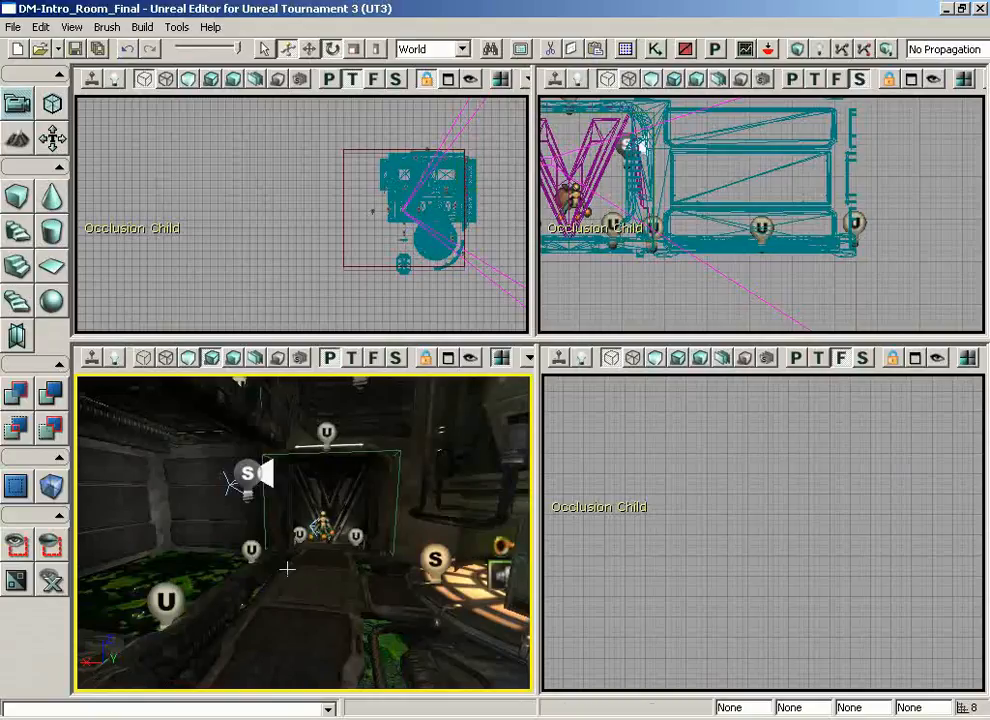
{"action": "right_click_drag", "start_coordinate": [287, 570], "coordinate": [250, 495]}
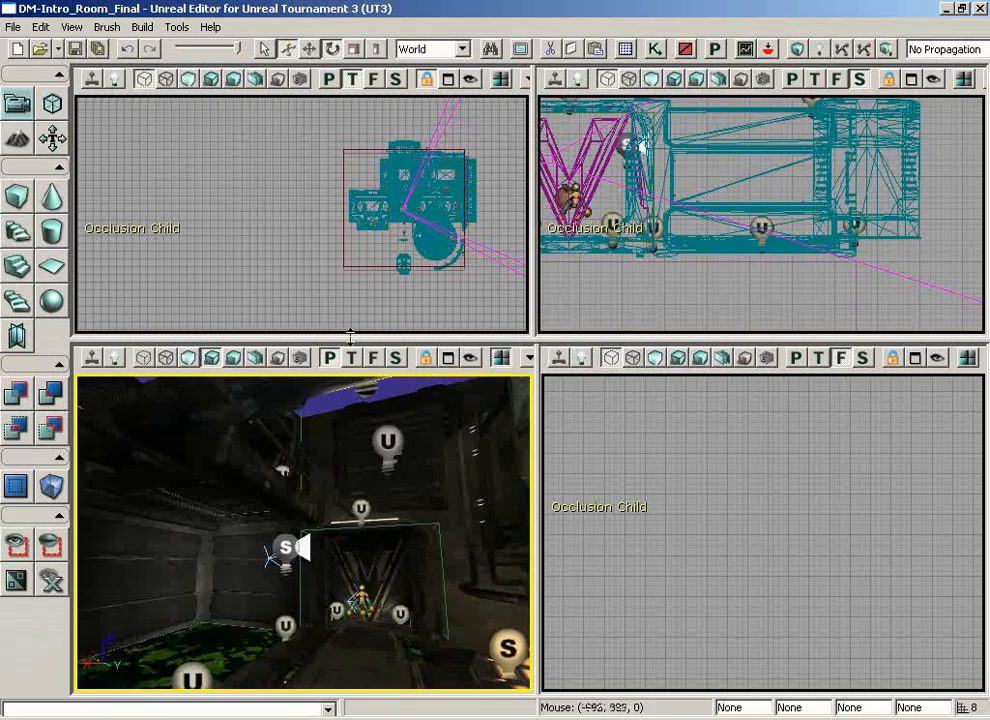
{"action": "right_click_drag", "start_coordinate": [352, 578], "coordinate": [500, 618]}
{"action": "right_click_drag", "start_coordinate": [270, 560], "coordinate": [415, 576]}
{"action": "right_click_drag", "start_coordinate": [323, 559], "coordinate": [441, 568]}
{"action": "right_click_drag", "start_coordinate": [197, 542], "coordinate": [309, 500]}
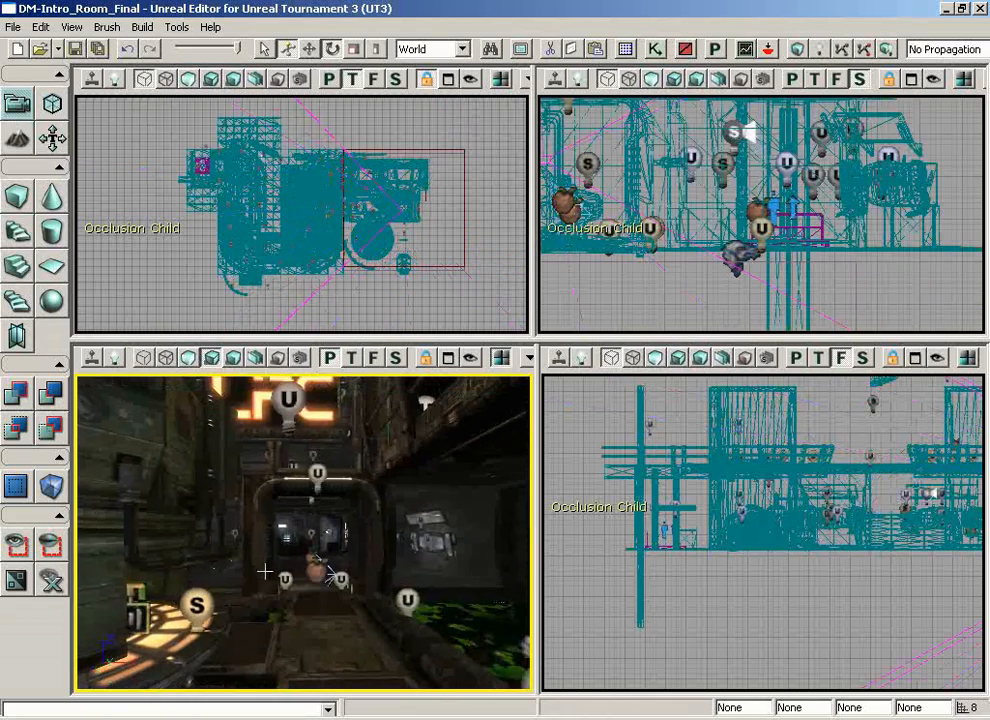
{"action": "left_click_drag", "start_coordinate": [265, 575], "coordinate": [337, 494]}
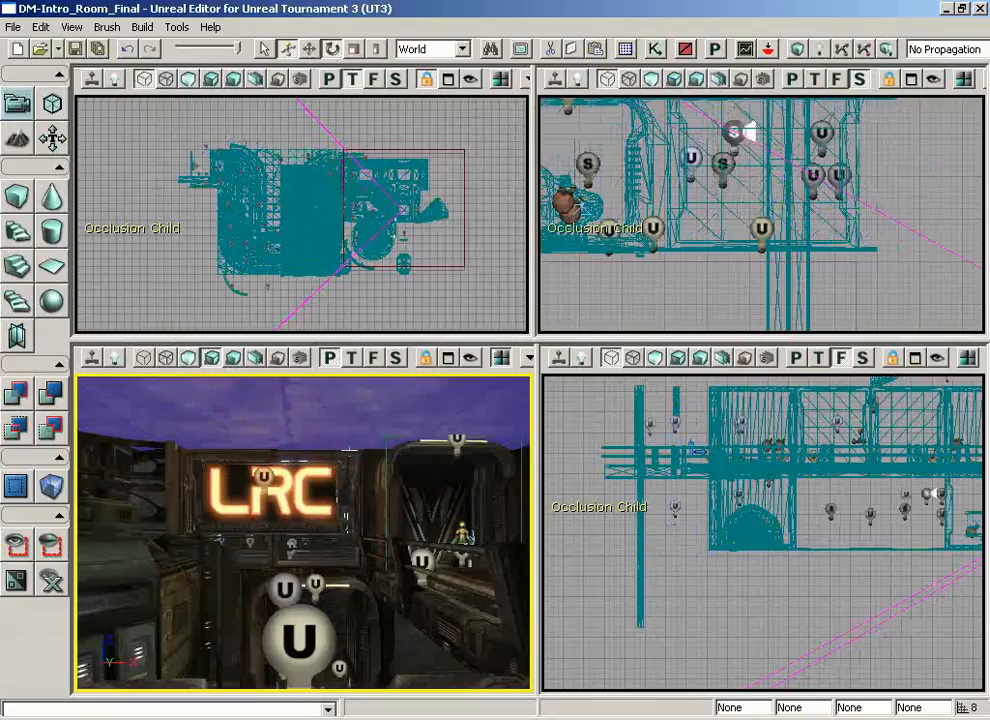
- Maximize the perspective viewport and hide the static meshes through its show flags
{"action": "left_click", "coordinate": [446, 359]}
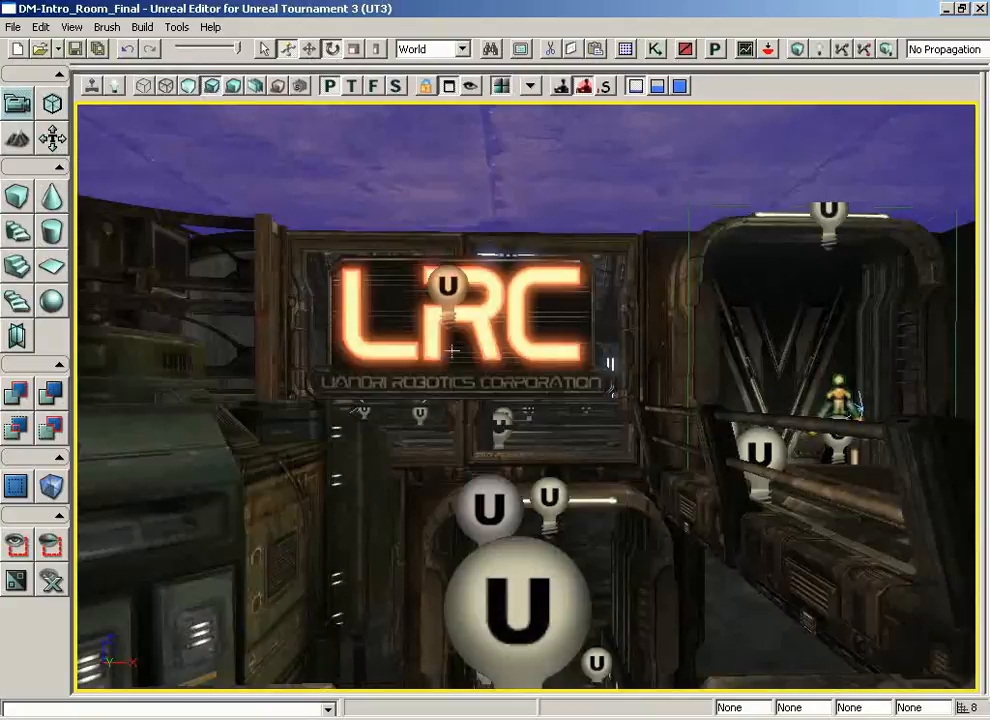
{"action": "left_click", "coordinate": [529, 87]}
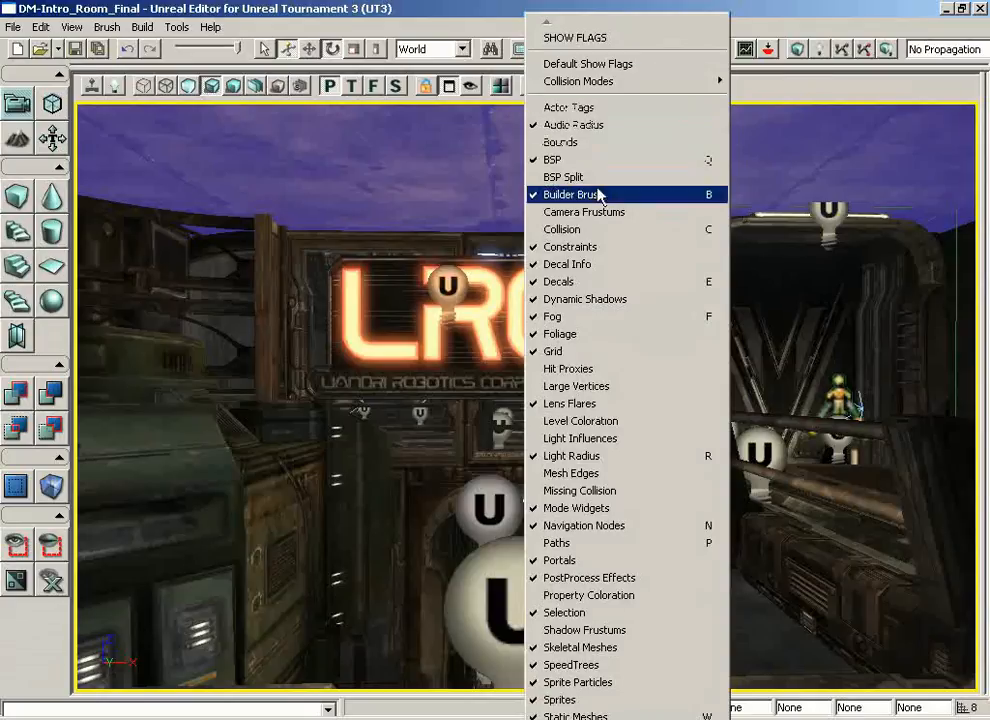
{"action": "left_click", "coordinate": [584, 713]}
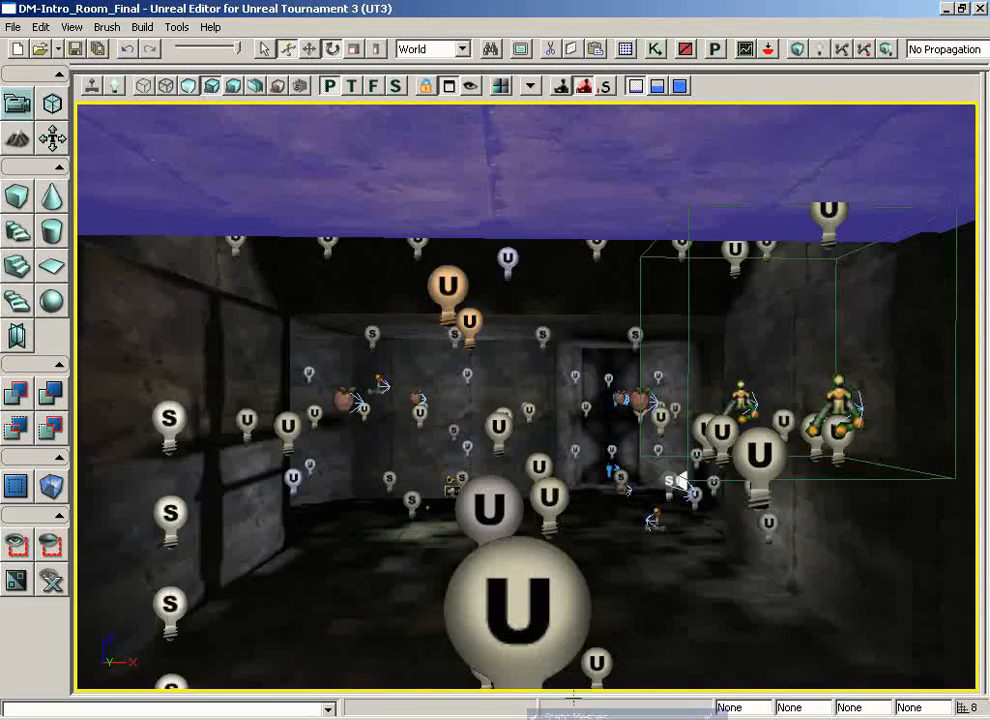
- Hide the BSP geometry in the perspective viewport
{"action": "left_click_drag", "start_coordinate": [500, 620], "coordinate": [415, 594]}
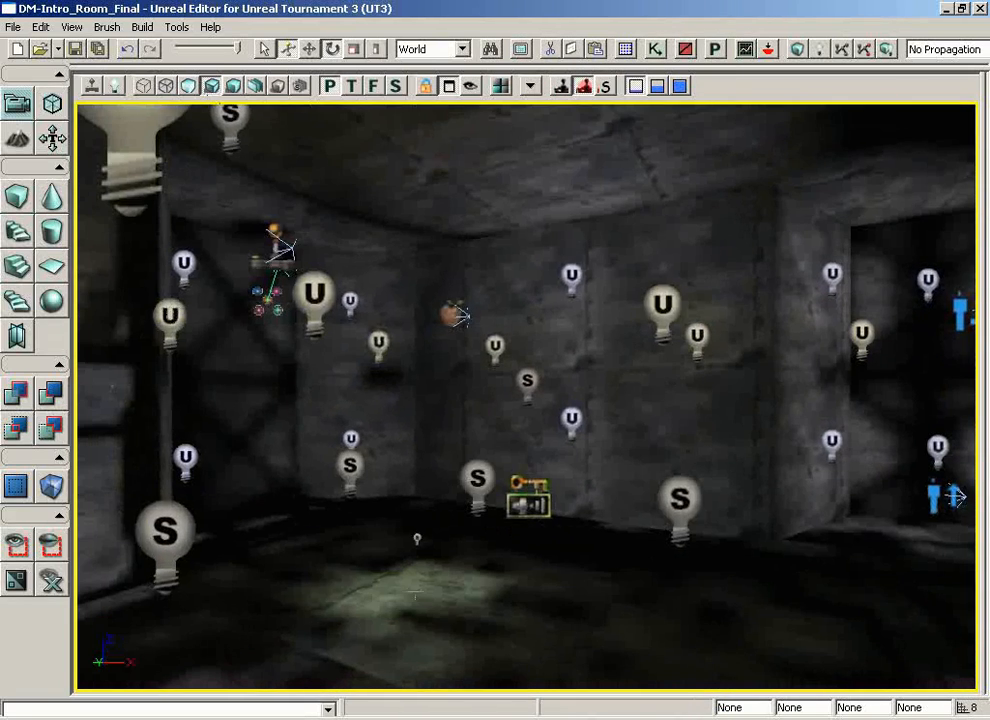
{"action": "left_click", "coordinate": [530, 87]}
{"action": "left_click", "coordinate": [564, 160]}
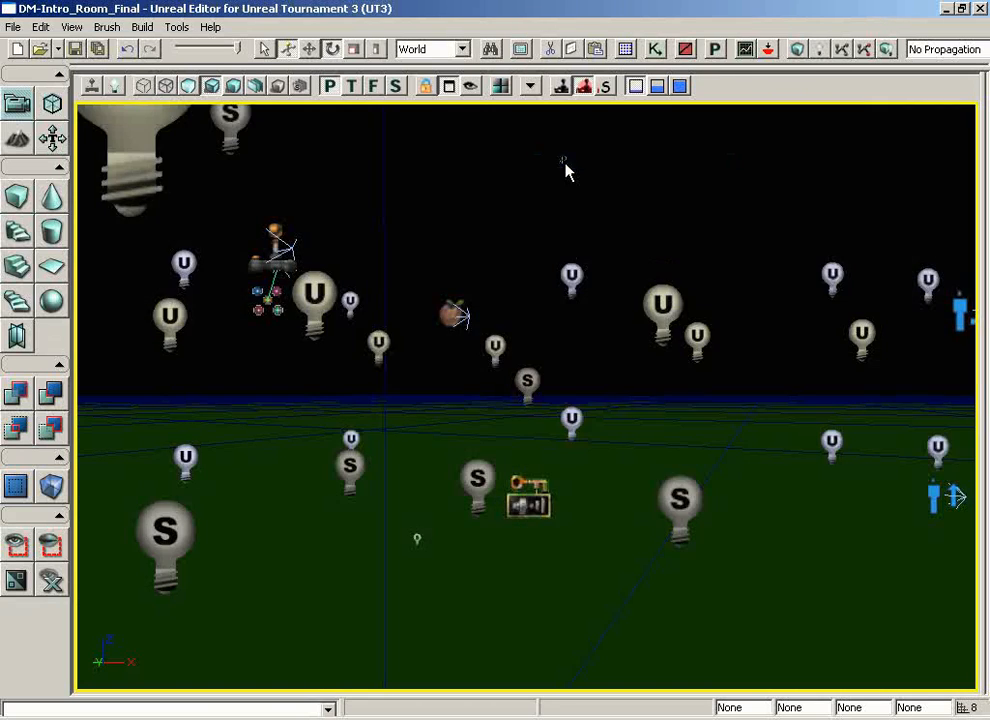
- Hide the sprites in the perspective viewport and look over what is still drawn
{"action": "left_click_drag", "start_coordinate": [565, 170], "coordinate": [703, 327]}
{"action": "left_click", "coordinate": [530, 87]}
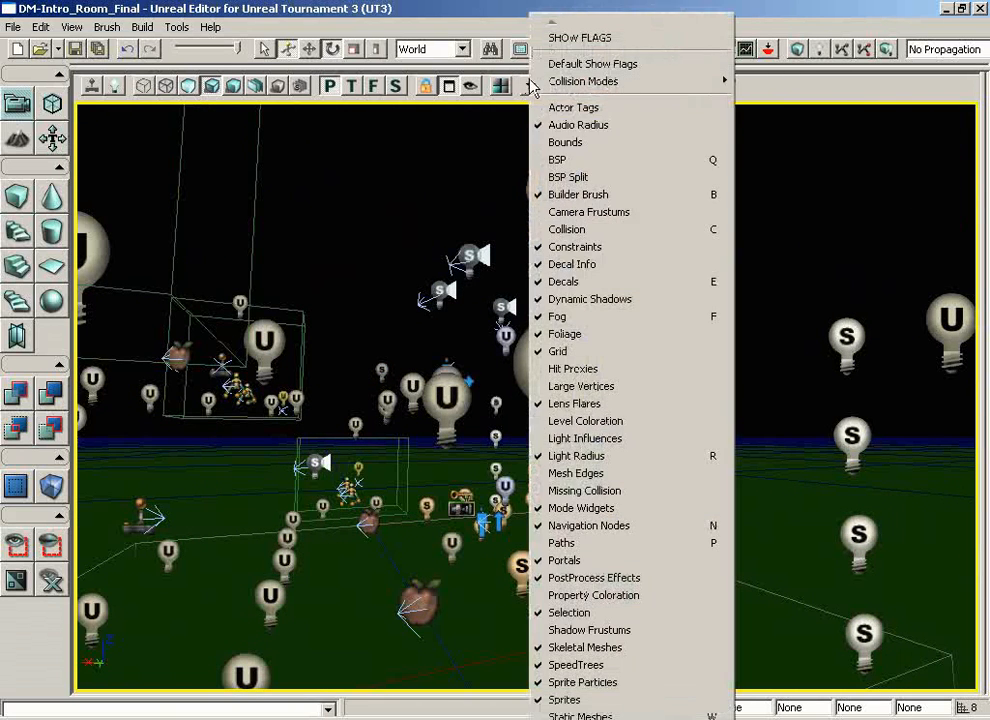
{"action": "left_click", "coordinate": [589, 701]}
{"action": "left_click_drag", "start_coordinate": [612, 606], "coordinate": [641, 486]}
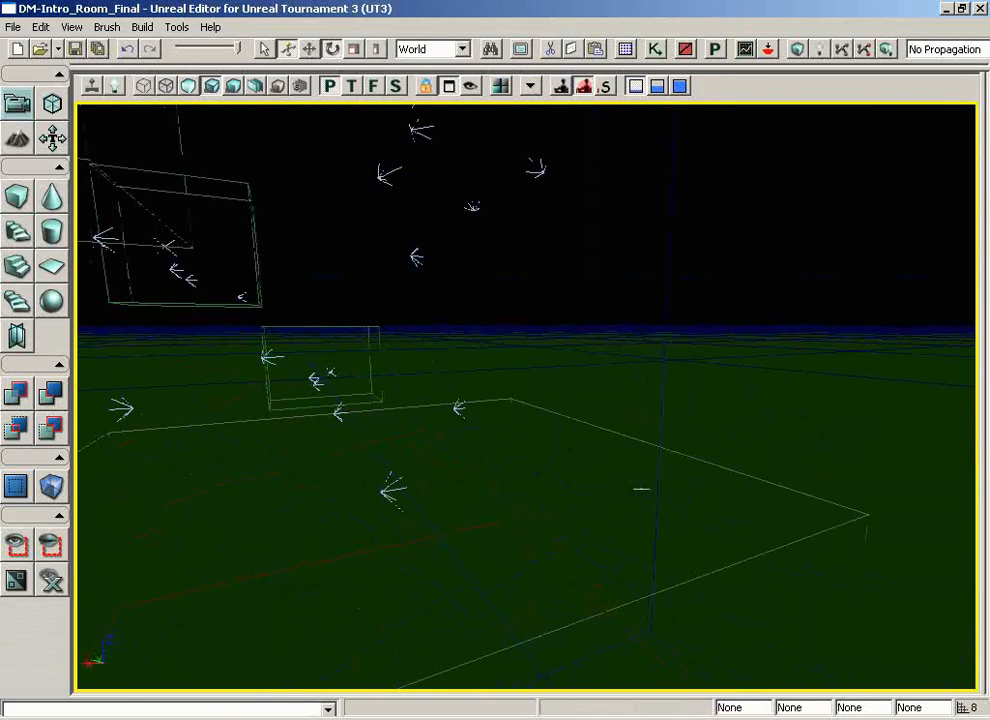
- Show the static meshes again in the perspective viewport and turn the view to check the room
{"action": "left_click", "coordinate": [530, 87]}
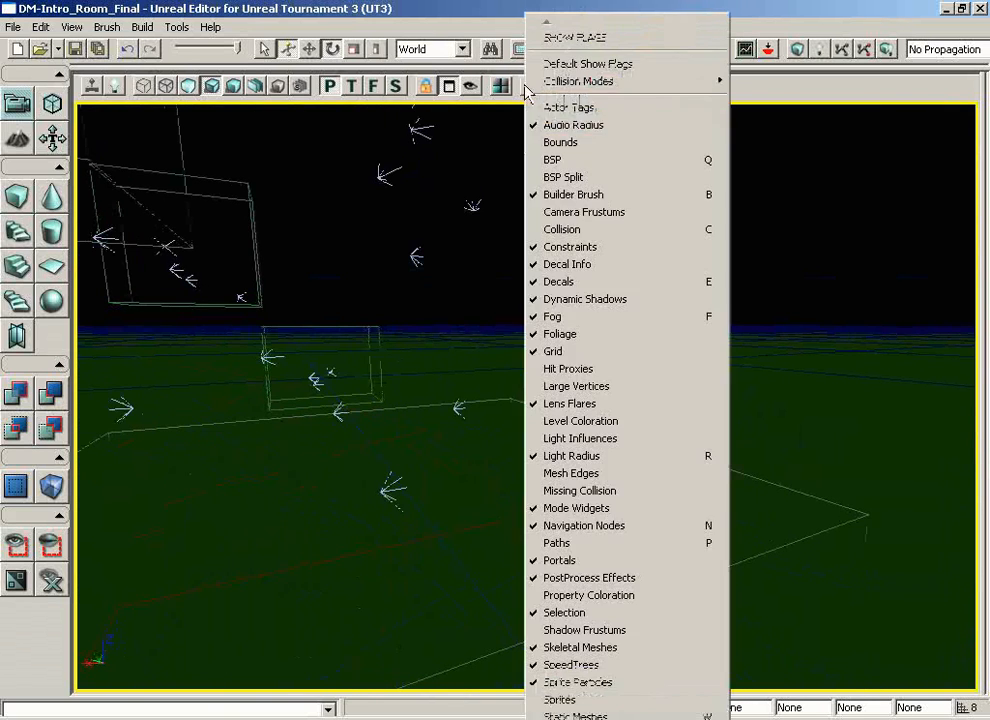
{"action": "left_click", "coordinate": [575, 715]}
{"action": "left_click_drag", "start_coordinate": [558, 542], "coordinate": [561, 524]}
{"action": "right_click_drag", "start_coordinate": [561, 524], "coordinate": [572, 325]}
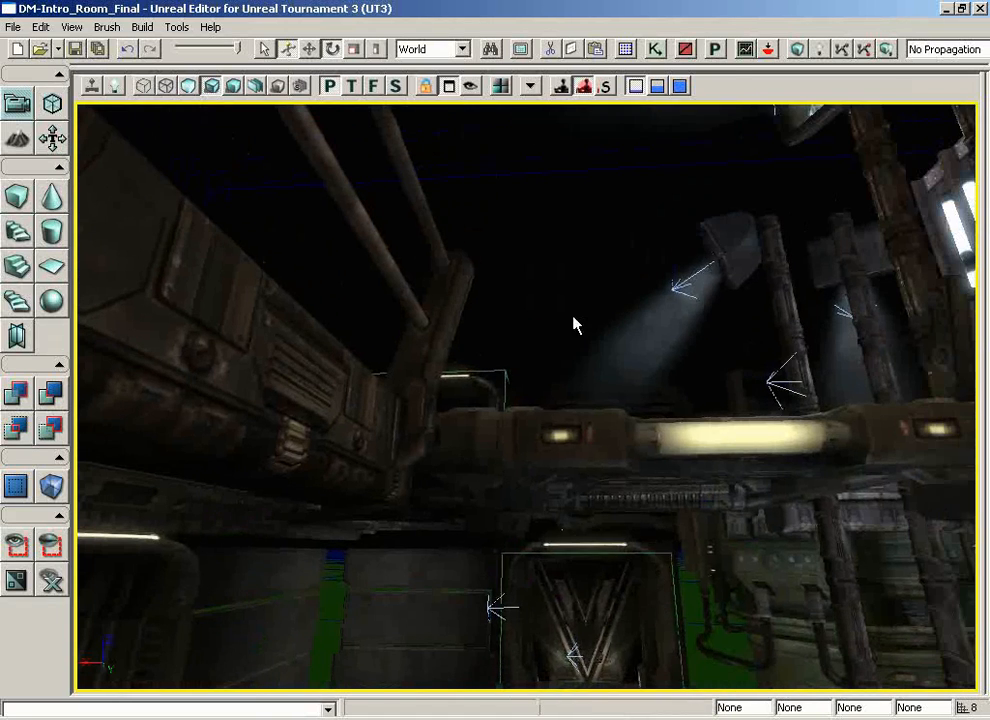
- Show the BSP geometry and the sprites again in the perspective viewport
{"action": "left_click", "coordinate": [530, 87]}
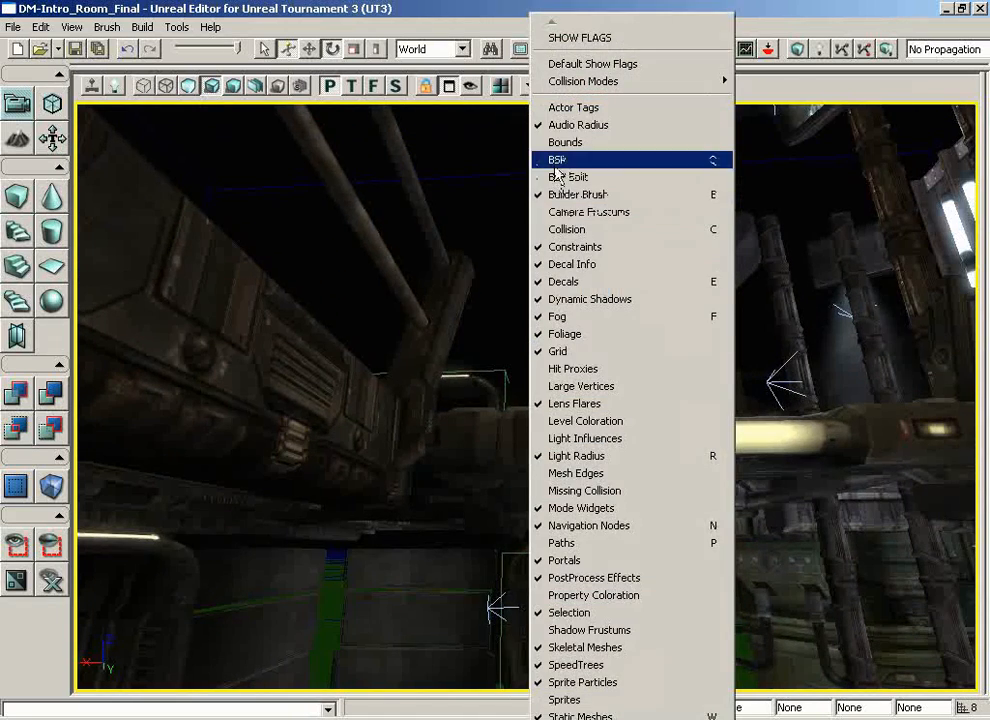
{"action": "left_click", "coordinate": [558, 160]}
{"action": "left_click", "coordinate": [530, 87]}
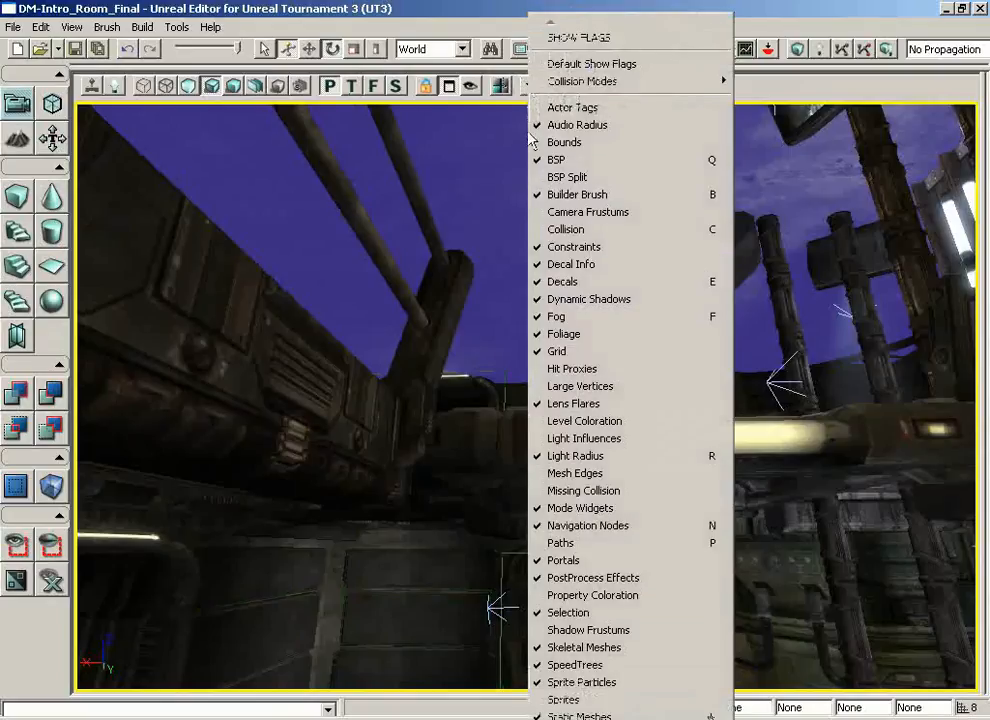
{"action": "left_click", "coordinate": [563, 699]}
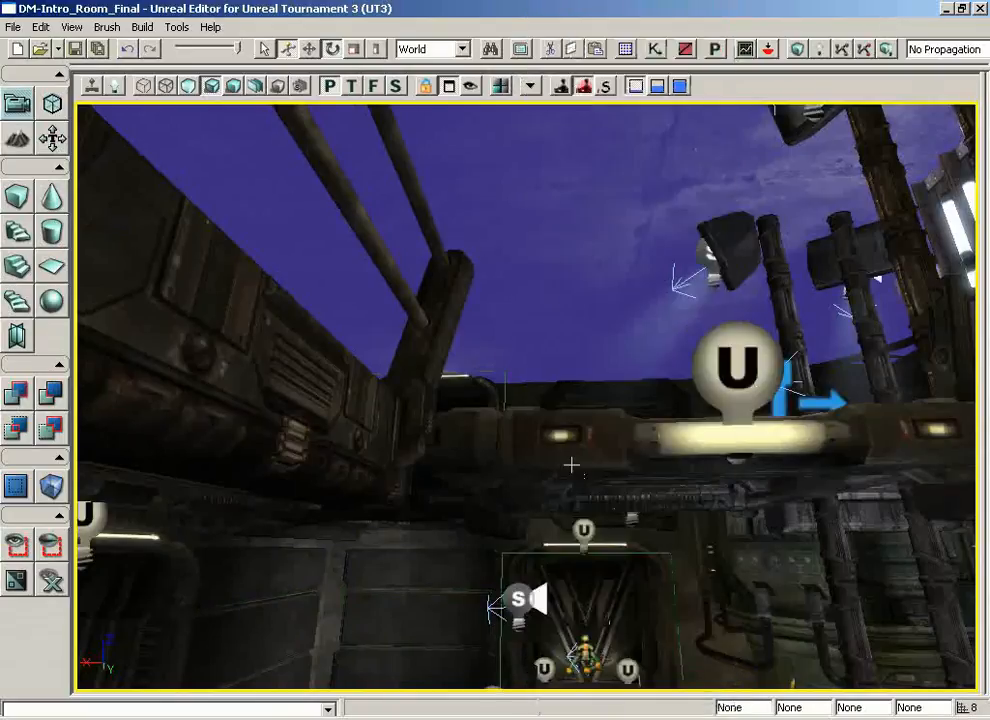
{"action": "right_click_drag", "start_coordinate": [570, 462], "coordinate": [572, 456]}
- Look over the available show flags and travel through the rooms in the perspective viewport with level streaming volume previs
{"action": "left_click", "coordinate": [531, 87]}
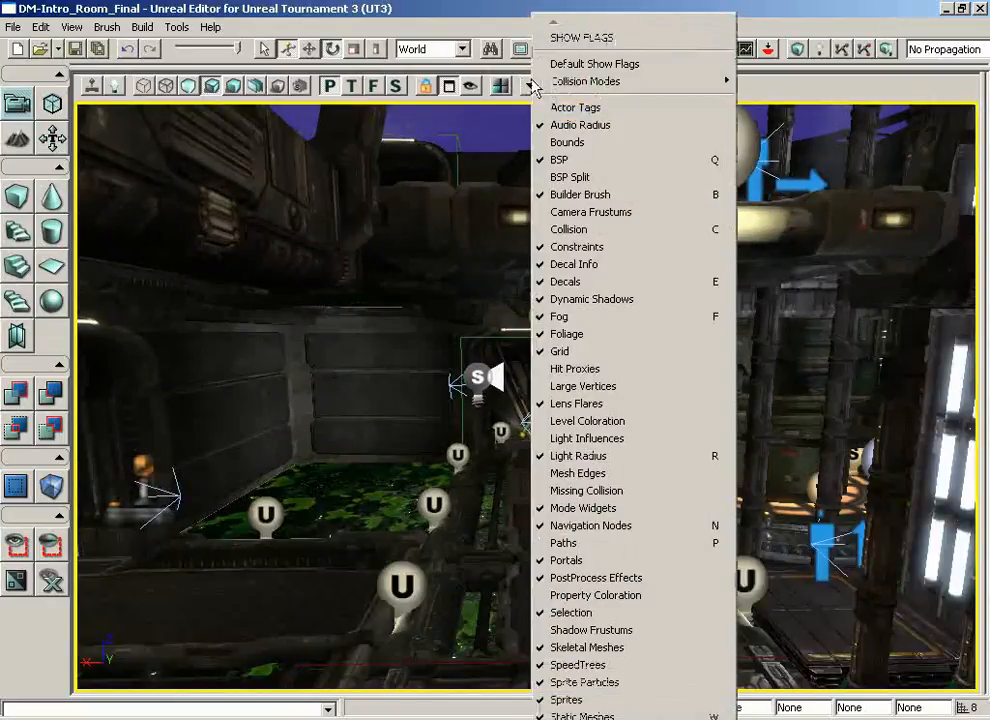
{"action": "left_click", "coordinate": [386, 419]}
{"action": "left_click_drag", "start_coordinate": [482, 525], "coordinate": [655, 585]}
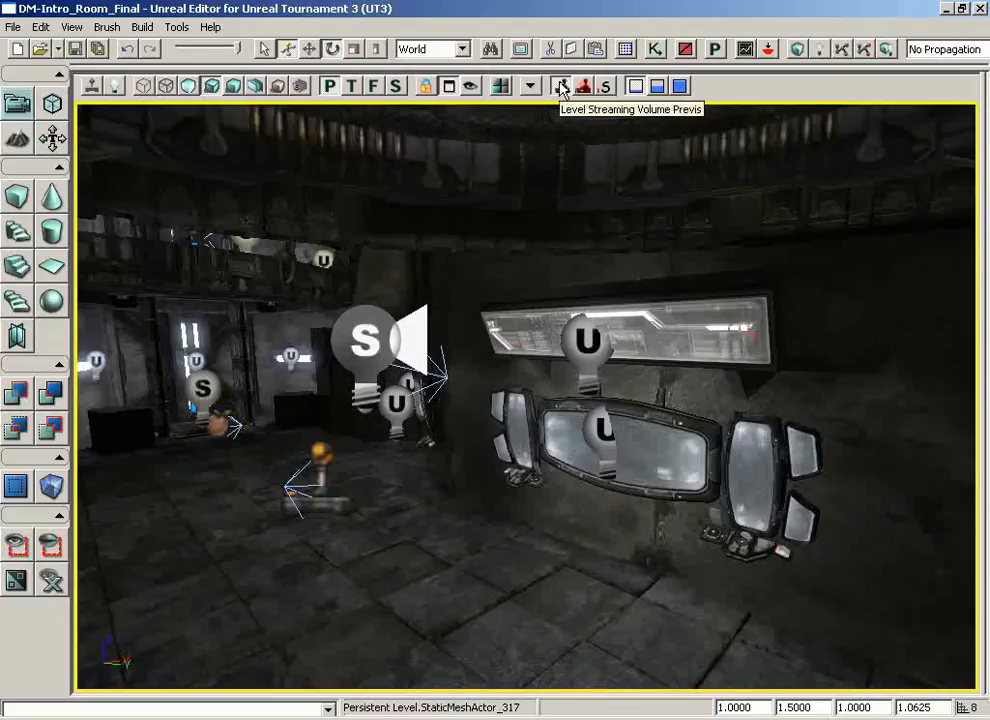
{"action": "left_click_drag", "start_coordinate": [518, 530], "coordinate": [470, 400]}
{"action": "left_click_drag", "start_coordinate": [460, 551], "coordinate": [453, 420]}
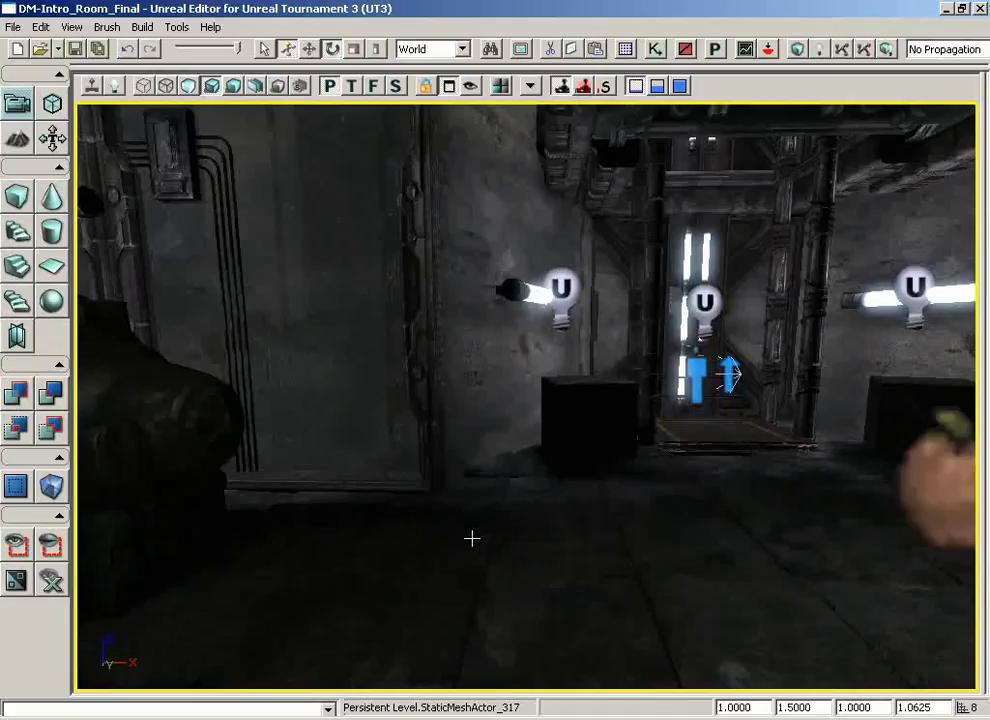
{"action": "left_click_drag", "start_coordinate": [471, 504], "coordinate": [294, 338]}
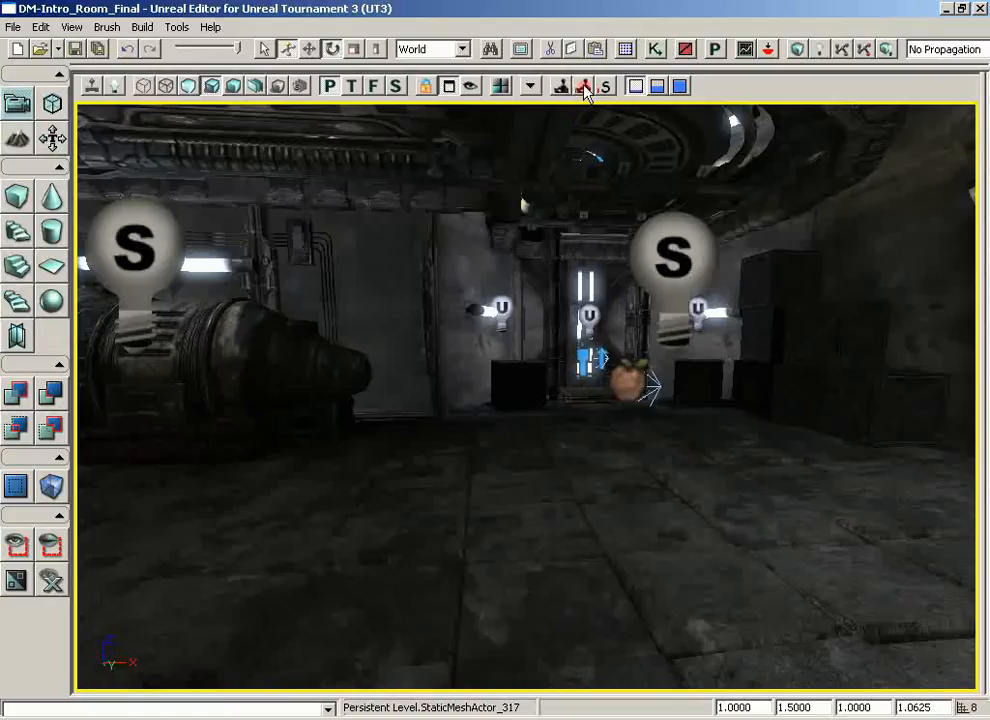
{"action": "left_click_drag", "start_coordinate": [510, 457], "coordinate": [208, 455]}
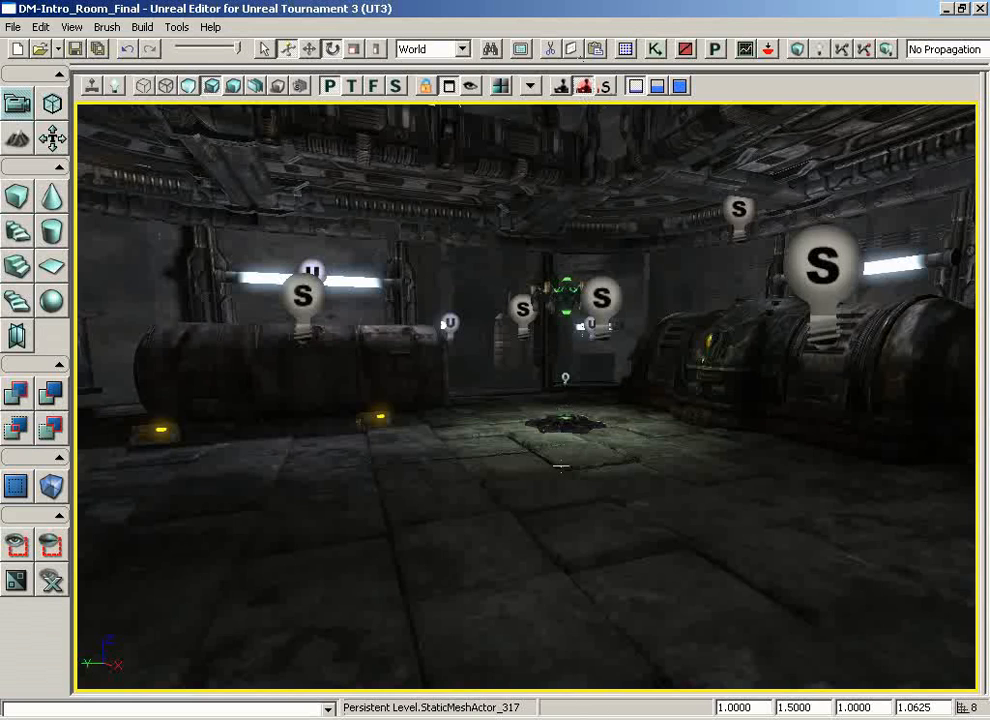
{"action": "left_click_drag", "start_coordinate": [562, 466], "coordinate": [595, 246]}
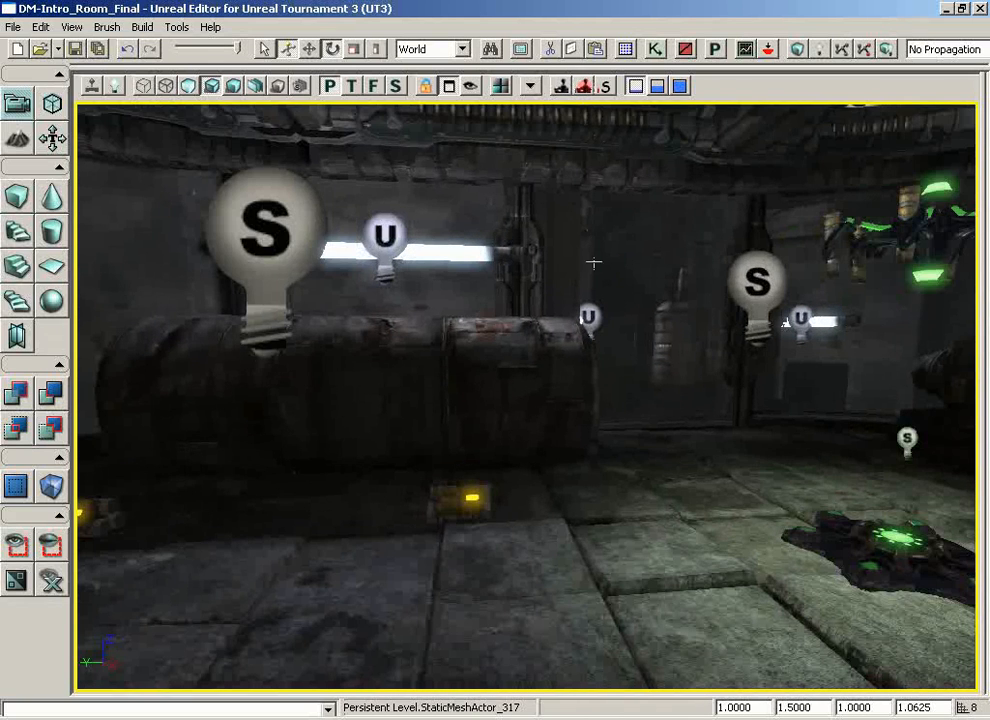
{"action": "left_click_drag", "start_coordinate": [592, 262], "coordinate": [428, 448]}
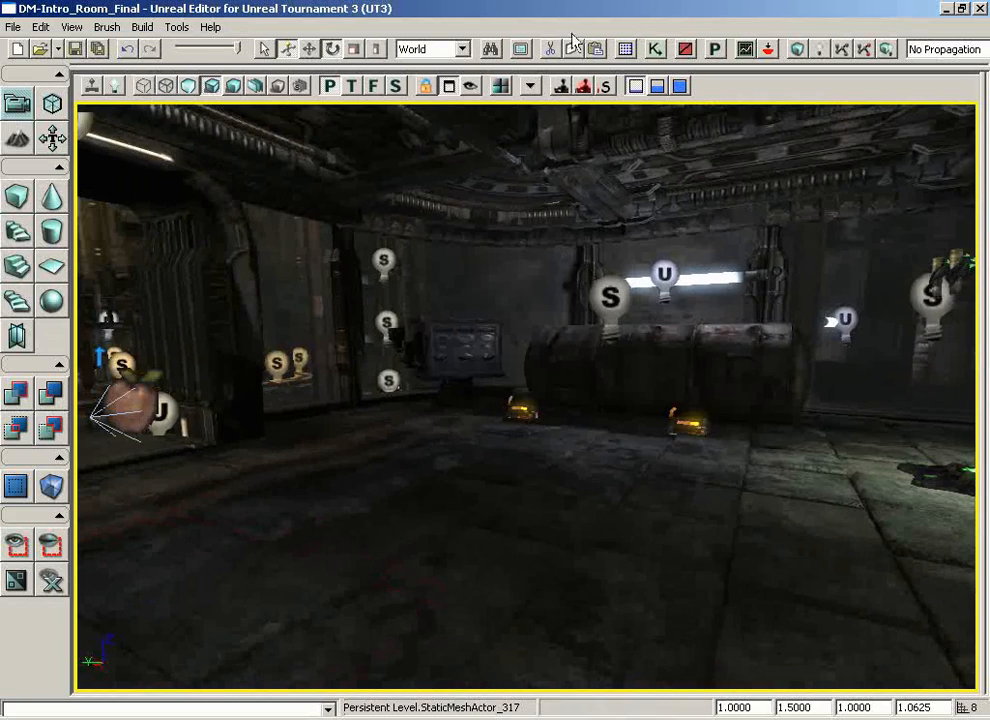
- Turn on Squint mode in the perspective viewport and look around the blurred room toward the wall consoles
{"action": "left_click", "coordinate": [605, 87]}
{"action": "left_click_drag", "start_coordinate": [579, 358], "coordinate": [305, 327]}
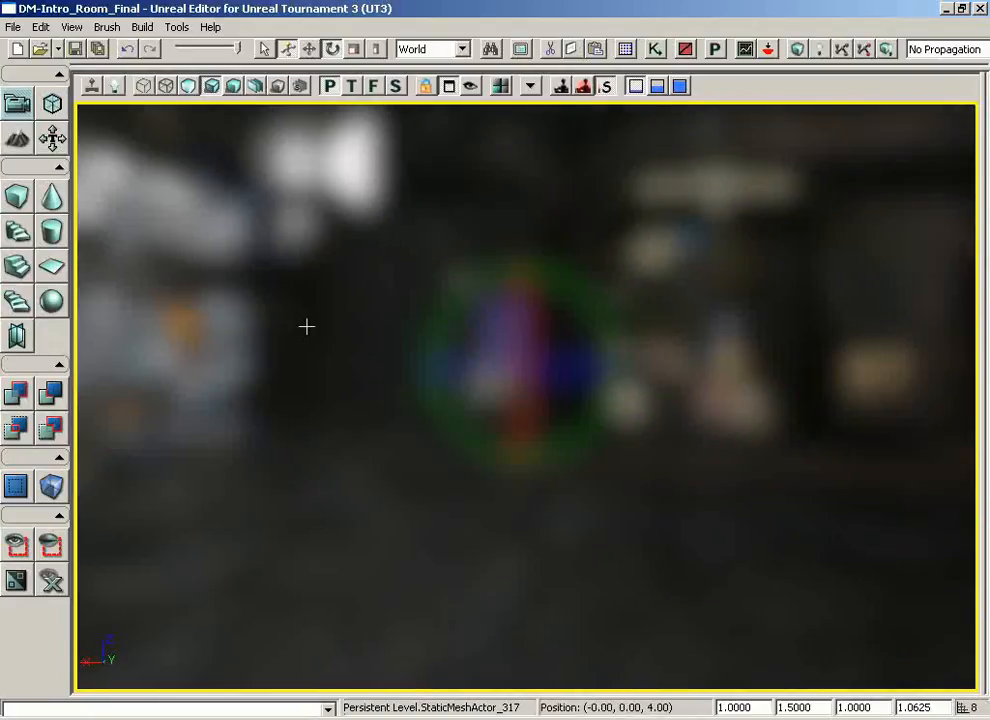
{"action": "right_click_drag", "start_coordinate": [692, 404], "coordinate": [459, 390]}
{"action": "left_click_drag", "start_coordinate": [459, 390], "coordinate": [740, 510]}
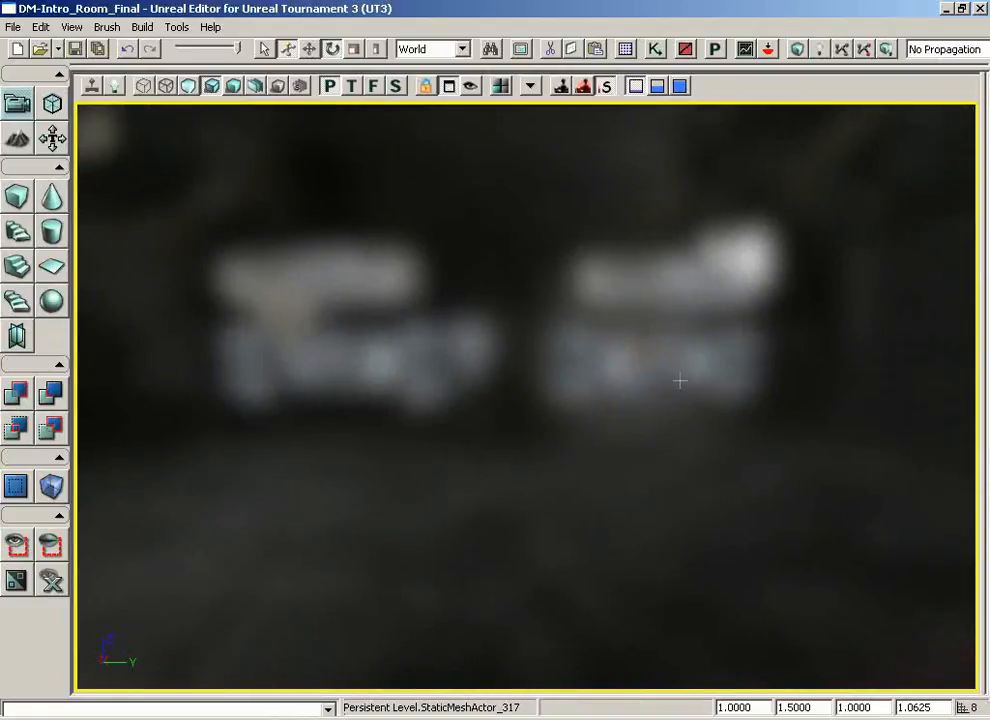
{"action": "mouse_move", "coordinate": [613, 326]}
{"action": "left_mouse_down"}
{"action": "mouse_move", "coordinate": [652, 338]}
{"action": "mouse_move", "coordinate": [597, 336]}
{"action": "left_mouse_up"}
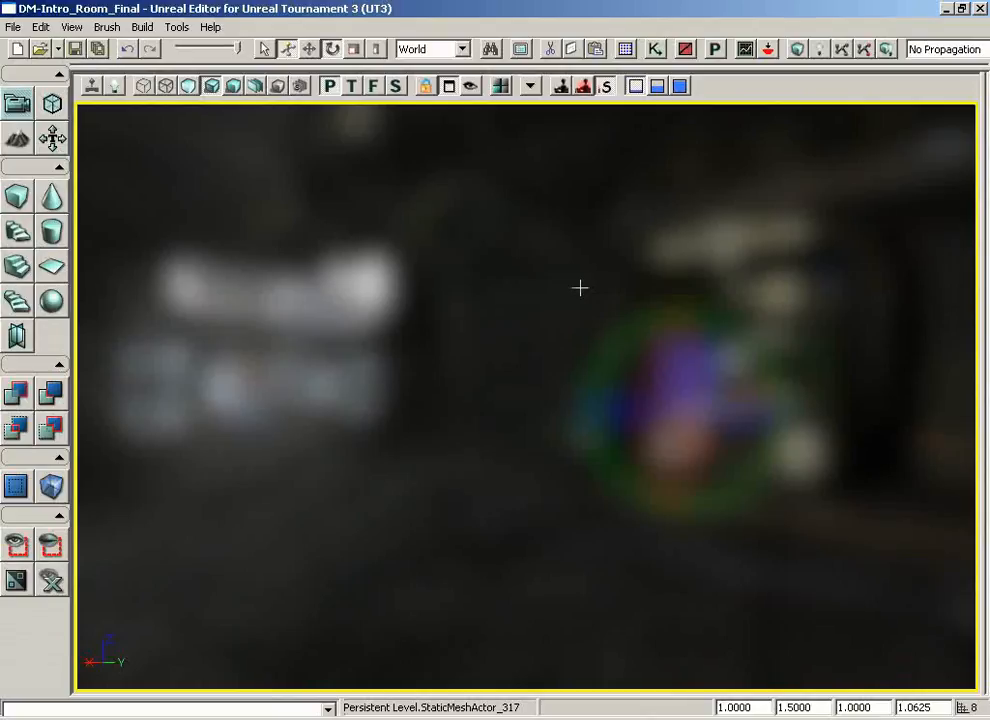
{"action": "right_click_drag", "start_coordinate": [568, 250], "coordinate": [388, 282]}
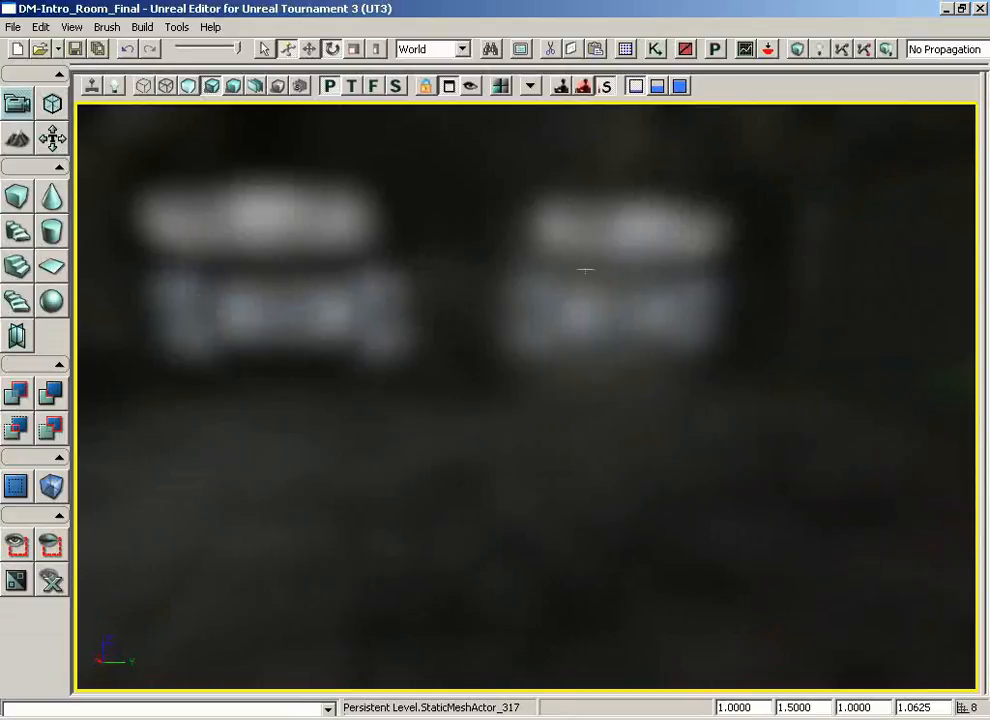
{"action": "right_click_drag", "start_coordinate": [593, 316], "coordinate": [555, 276]}
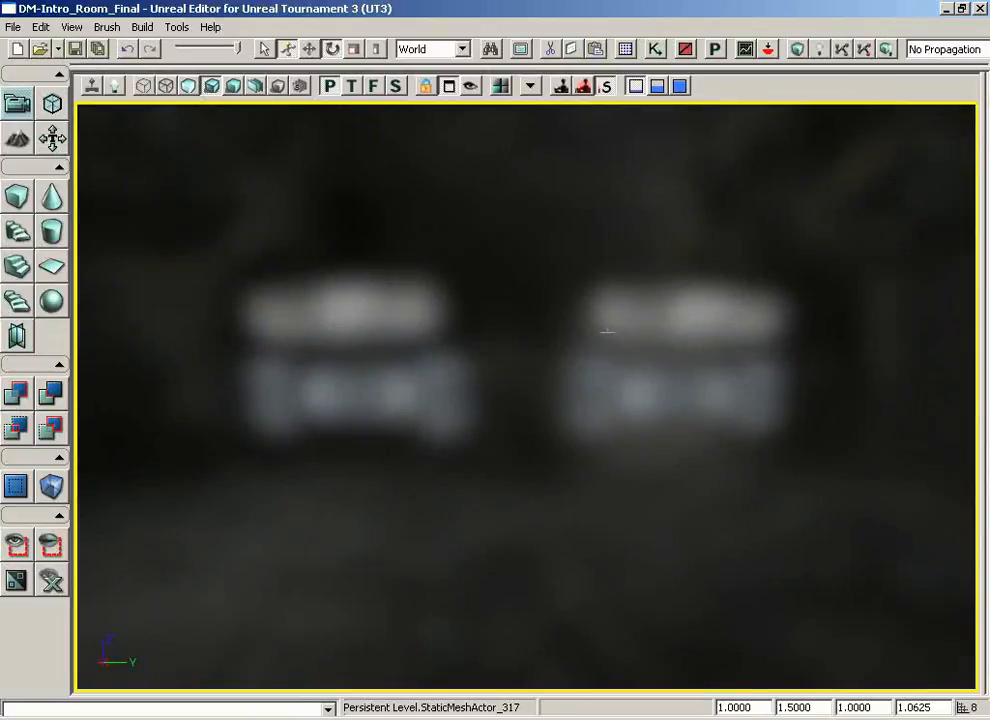
- Toggle Squint mode off and on to compare the sharp and blurred views of the wall consoles
{"action": "left_click", "coordinate": [607, 88]}
{"action": "left_click", "coordinate": [607, 88]}
{"action": "left_click", "coordinate": [607, 88]}
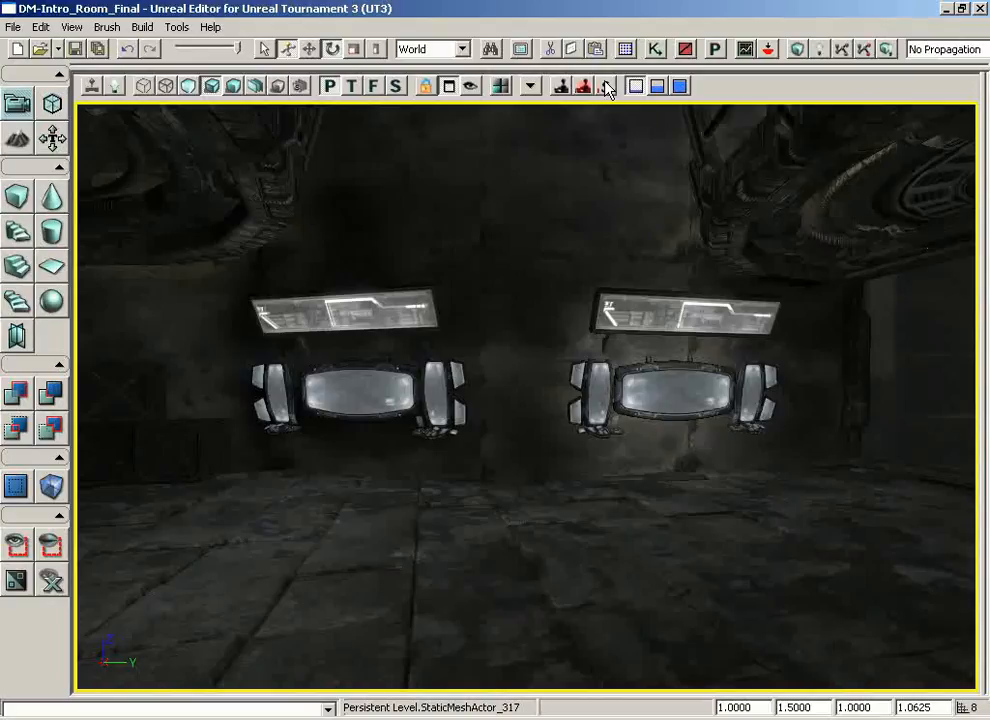
{"action": "left_click", "coordinate": [607, 88]}
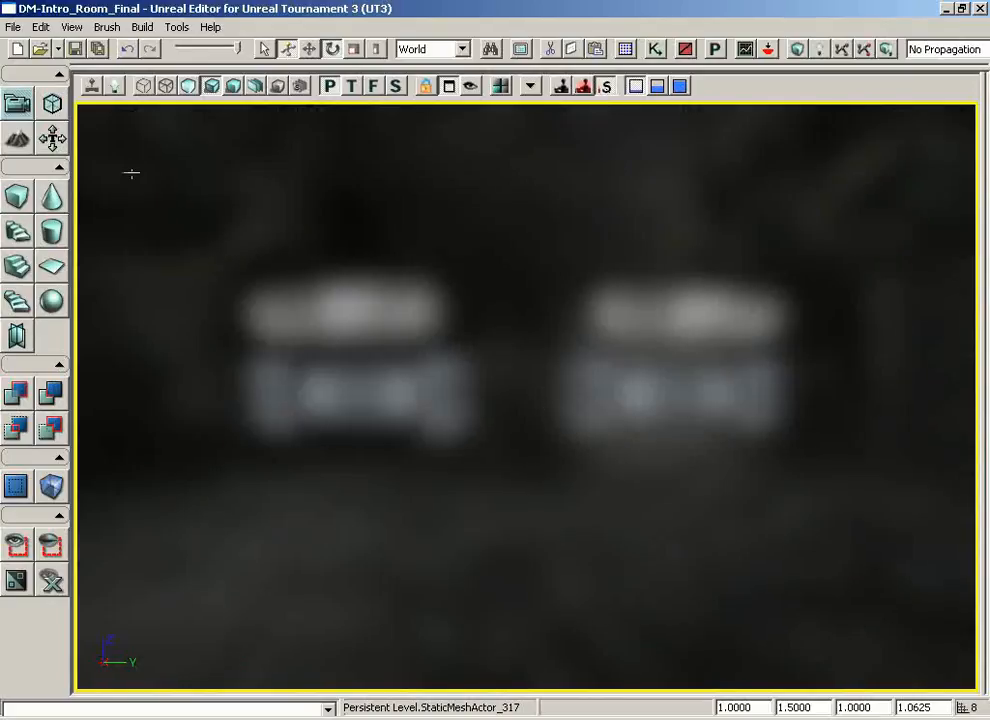
- Open the World Properties and set SquintModeKernelSize to 64 in the WorldInfo category
{"action": "left_click", "coordinate": [72, 27]}
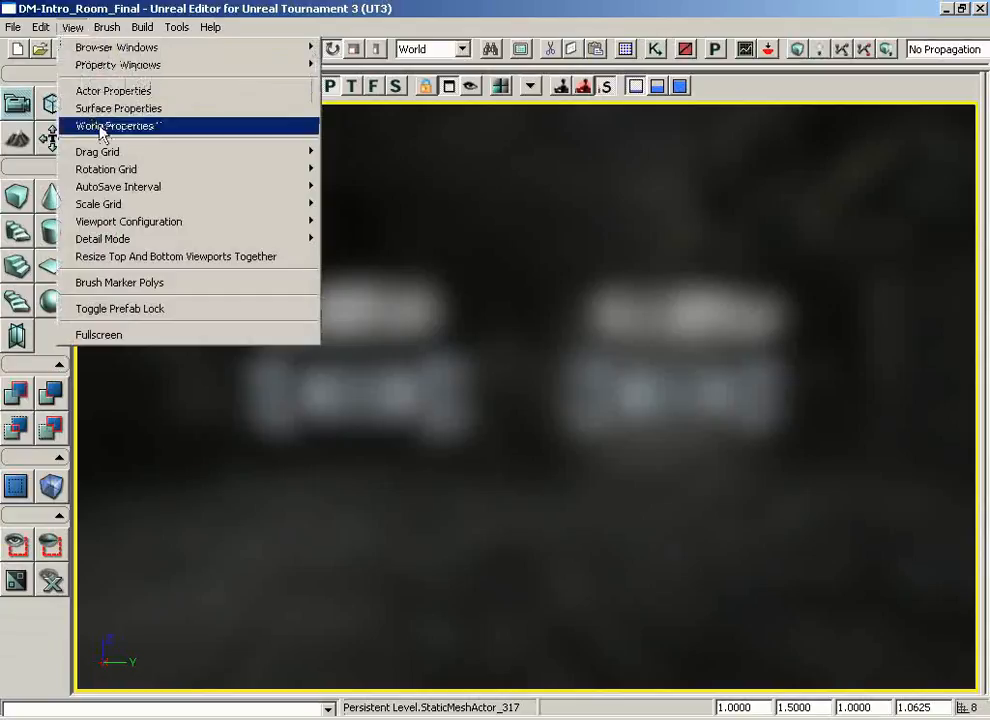
{"action": "left_click", "coordinate": [197, 126]}
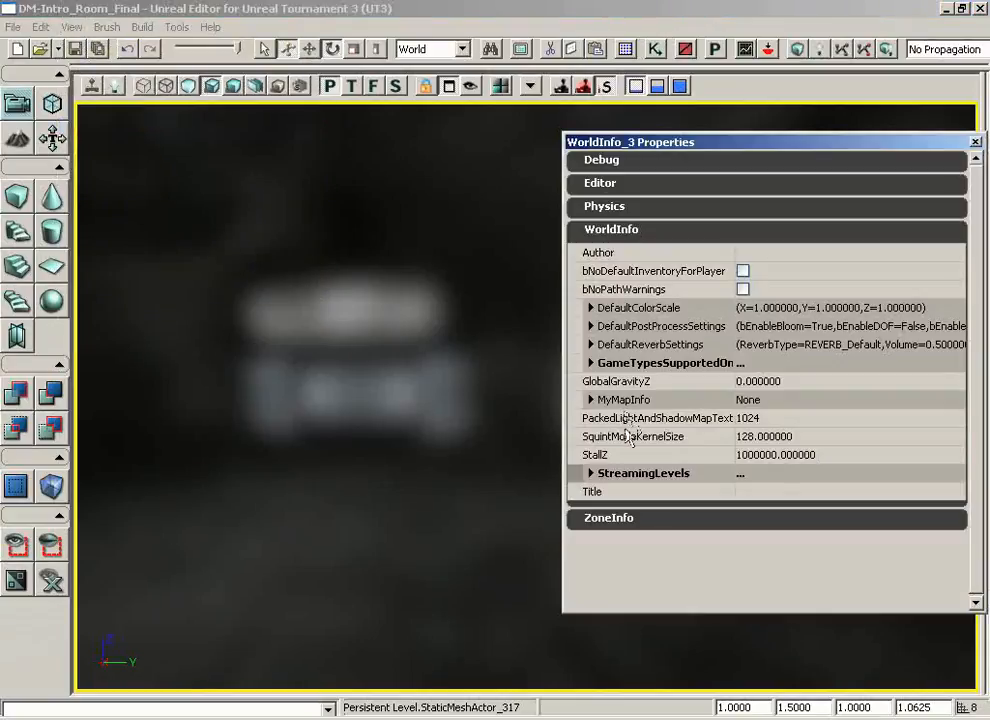
{"action": "left_click", "coordinate": [628, 230]}
{"action": "left_click", "coordinate": [628, 230]}
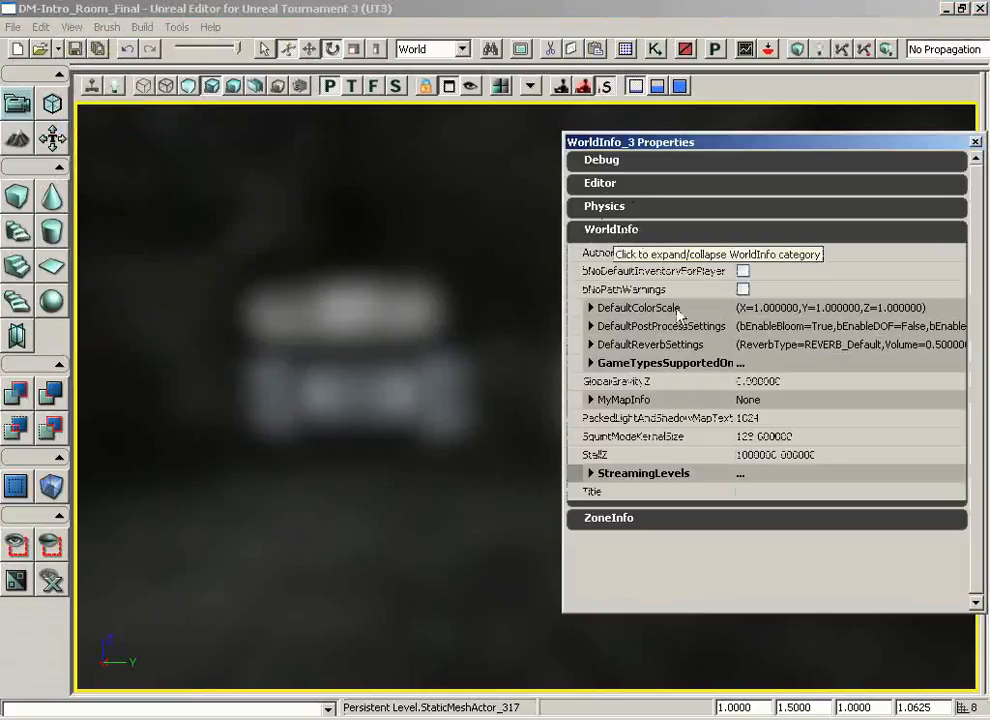
{"action": "left_click", "coordinate": [765, 444]}
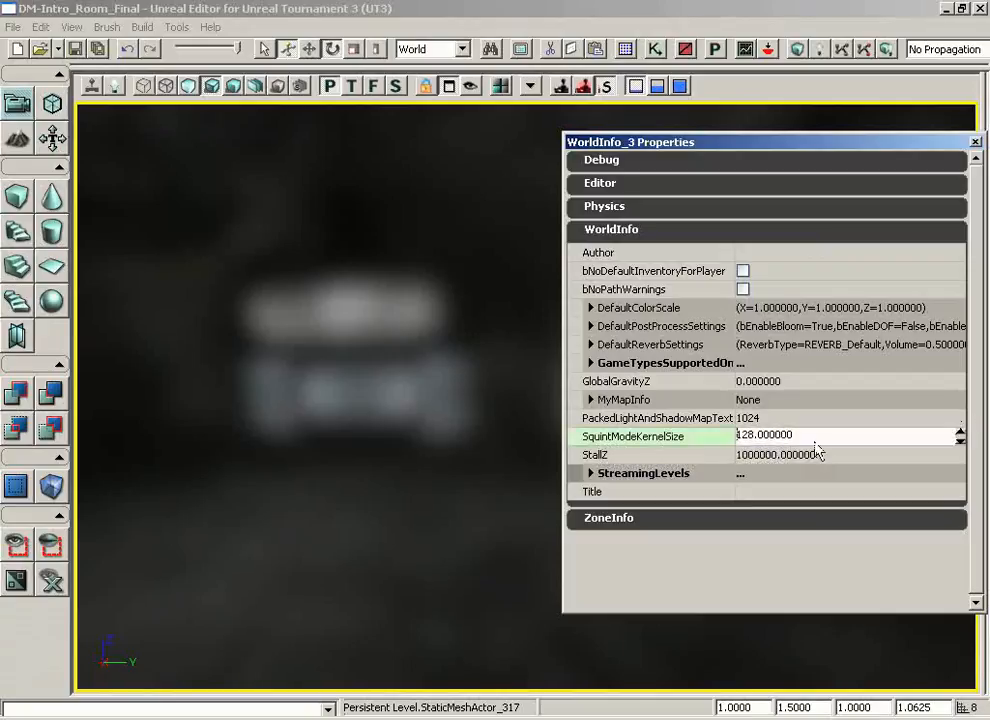
{"action": "left_click", "coordinate": [714, 446]}
{"action": "type", "text": "64"}
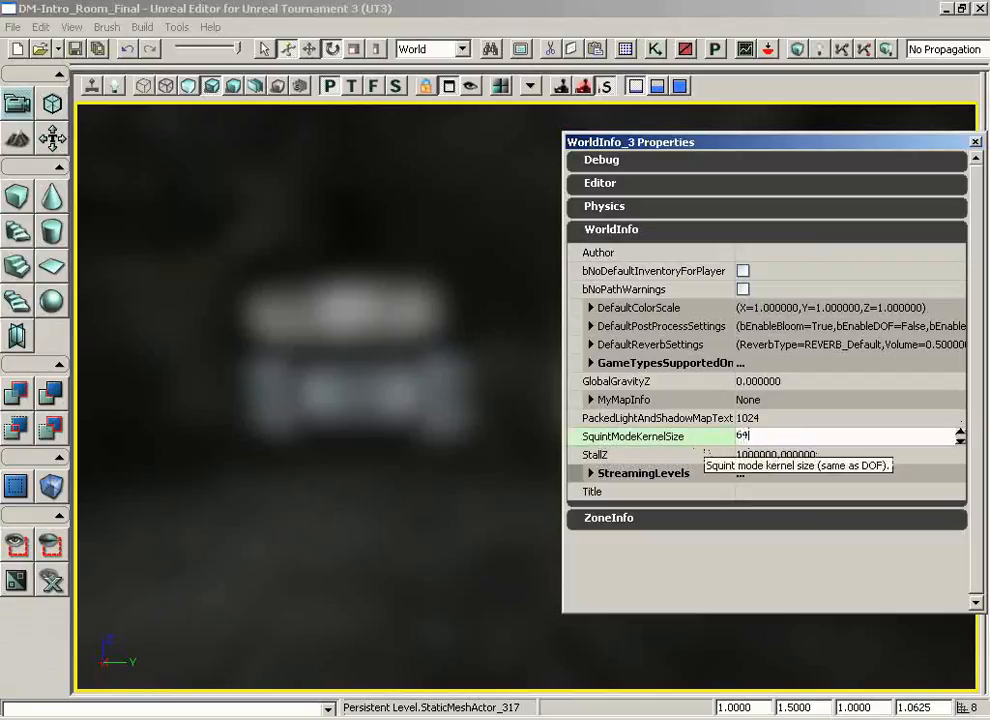
{"action": "key", "text": "Return"}
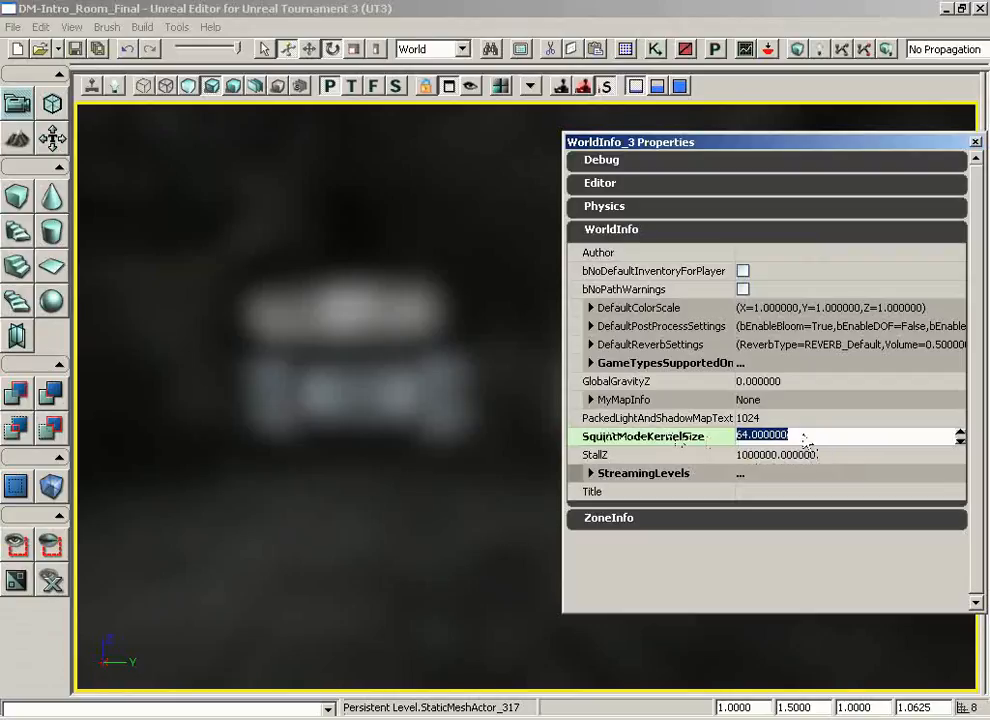
- Set SquintModeKernelSize to 1 and turn the view to check the amount of blur
{"action": "left_click_drag", "start_coordinate": [806, 437], "coordinate": [726, 434]}
{"action": "type", "text": "1"}
{"action": "key", "text": "Return"}
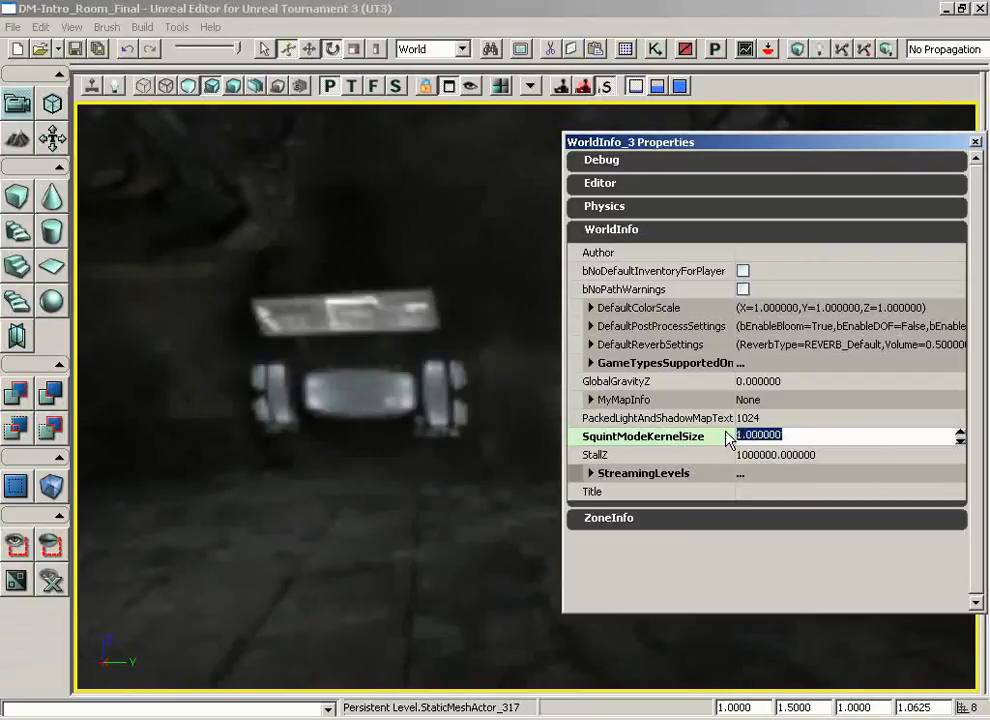
{"action": "right_click_drag", "start_coordinate": [342, 468], "coordinate": [340, 405]}
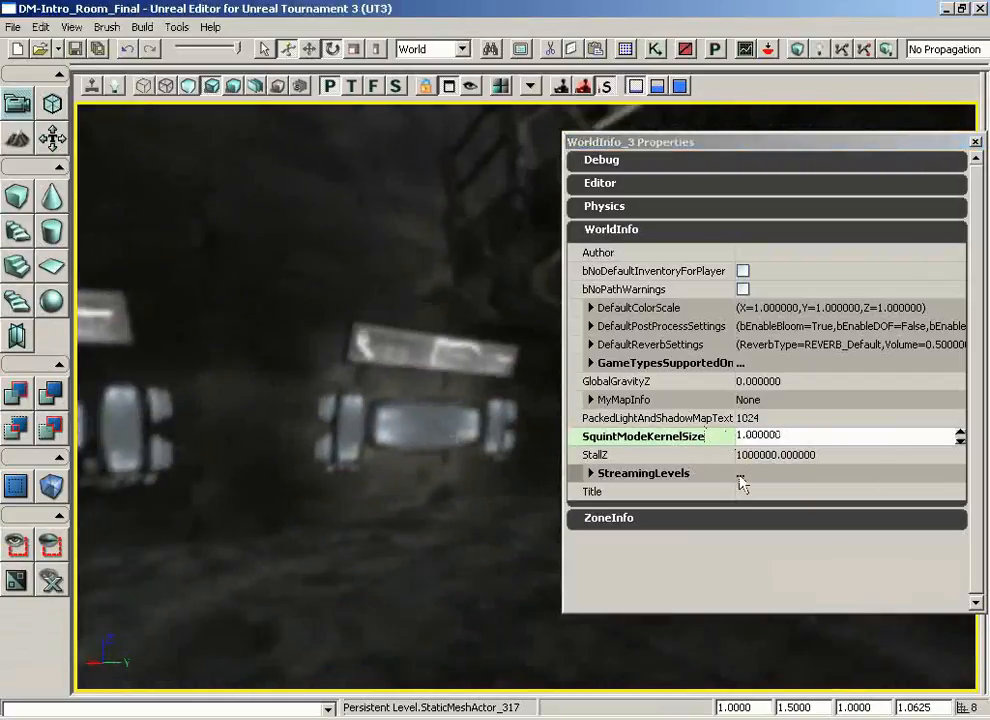
- Set SquintModeKernelSize back to 128 and close the world properties
{"action": "left_click_drag", "start_coordinate": [800, 437], "coordinate": [697, 441]}
{"action": "type", "text": "128"}
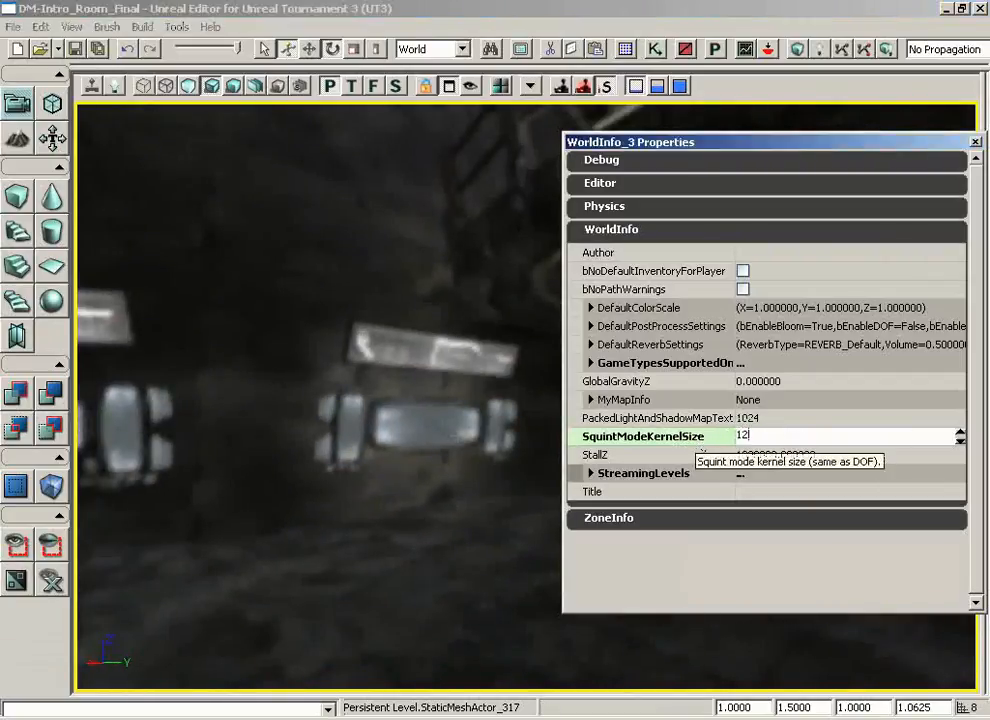
{"action": "key", "text": "Return"}
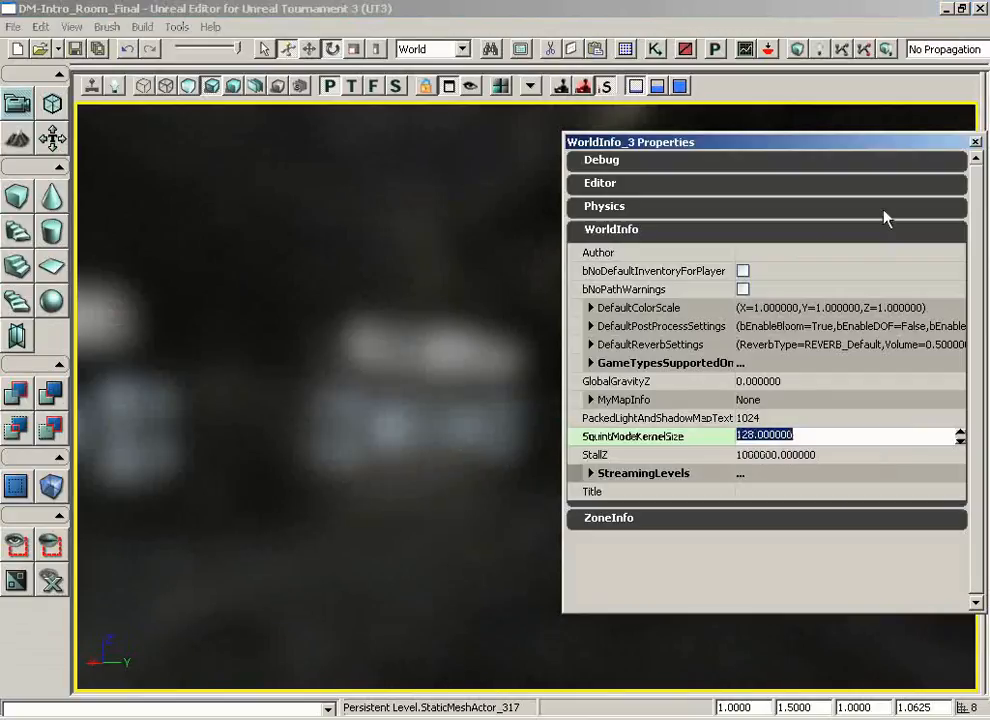
{"action": "left_click", "coordinate": [975, 142]}
- Turn off Squint mode and travel through the rooms at the slow camera speed
{"action": "left_click", "coordinate": [608, 87]}
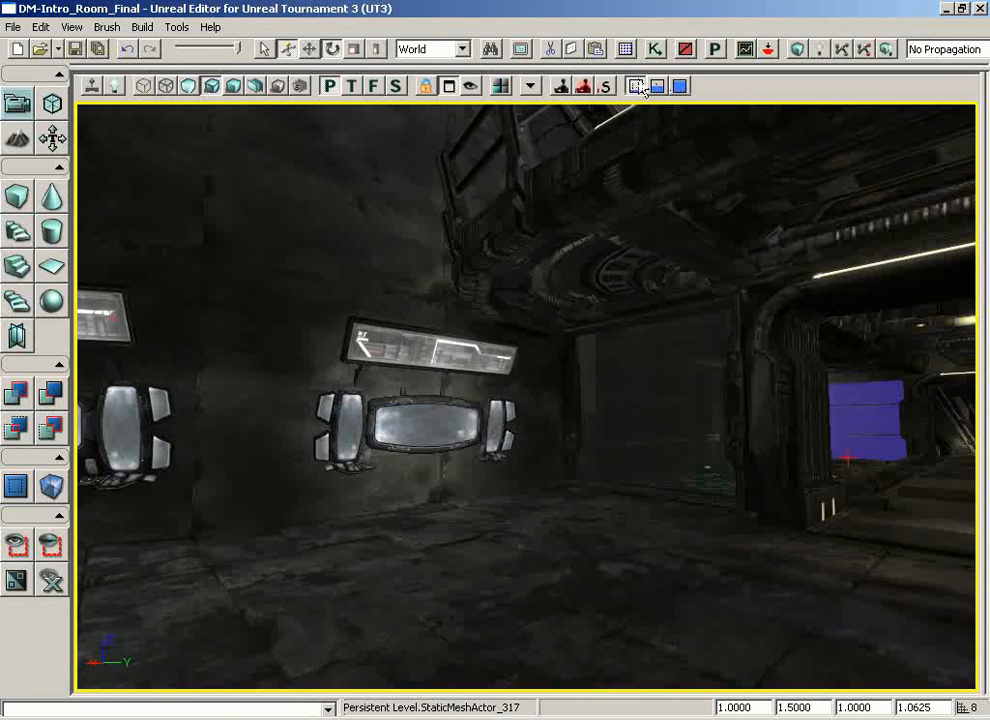
{"action": "left_click_drag", "start_coordinate": [583, 431], "coordinate": [472, 468]}
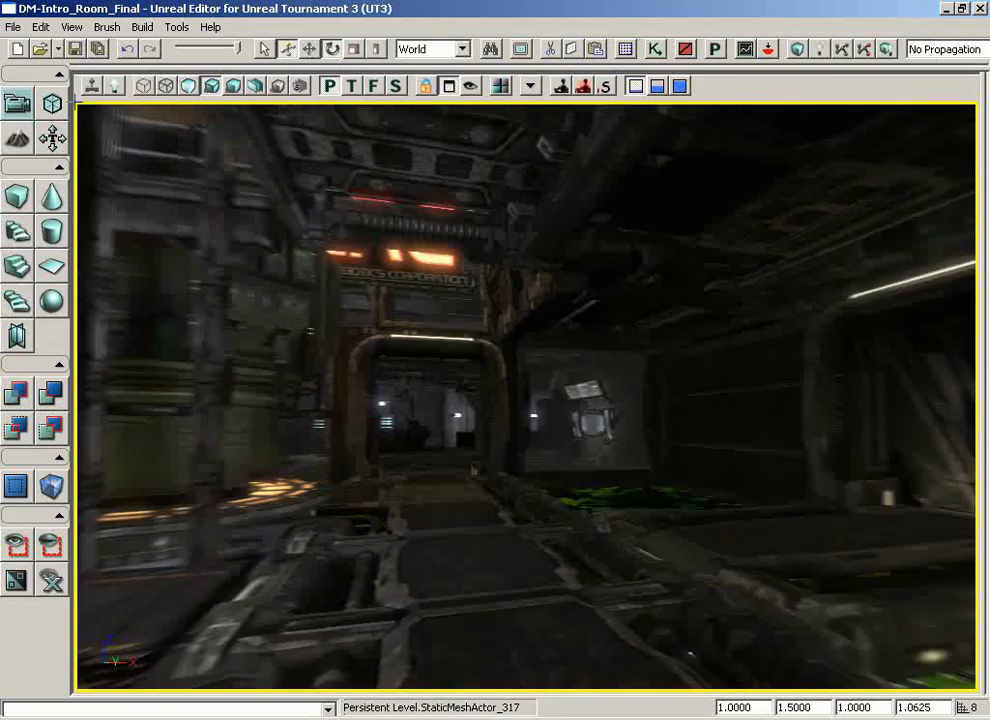
{"action": "left_click_drag", "start_coordinate": [75, 101], "coordinate": [48, 101]}
{"action": "left_click_drag", "start_coordinate": [618, 648], "coordinate": [722, 372]}
- Set the camera movement to the fastest speed, turn on real-time preview and travel through the rooms
{"action": "left_click", "coordinate": [680, 93]}
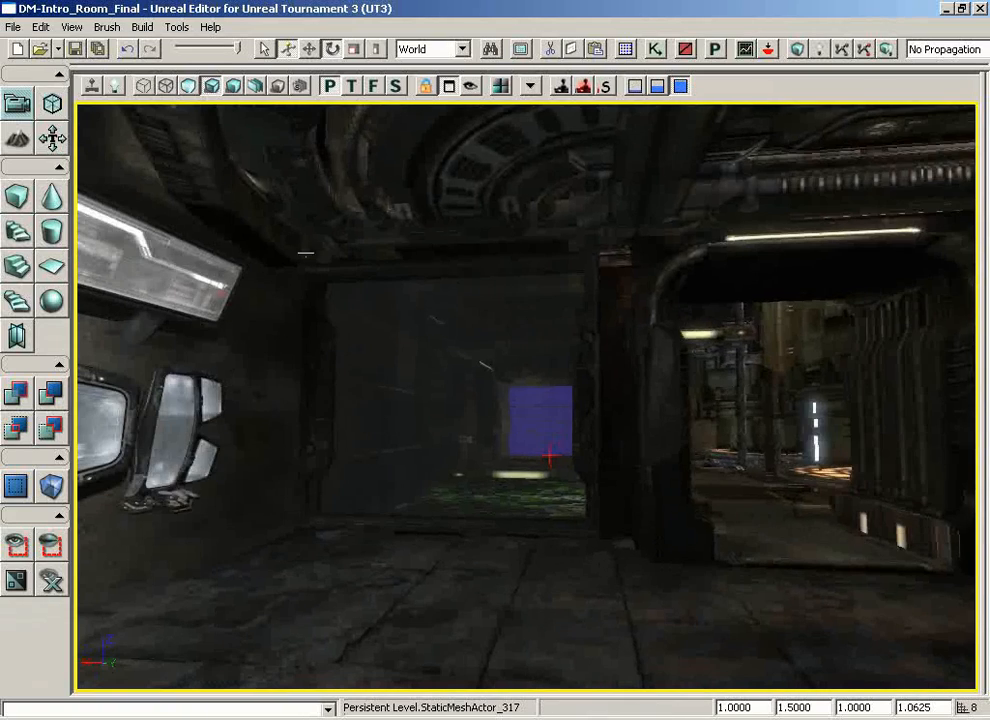
{"action": "left_click", "coordinate": [93, 86]}
{"action": "left_click_drag", "start_coordinate": [360, 407], "coordinate": [309, 247]}
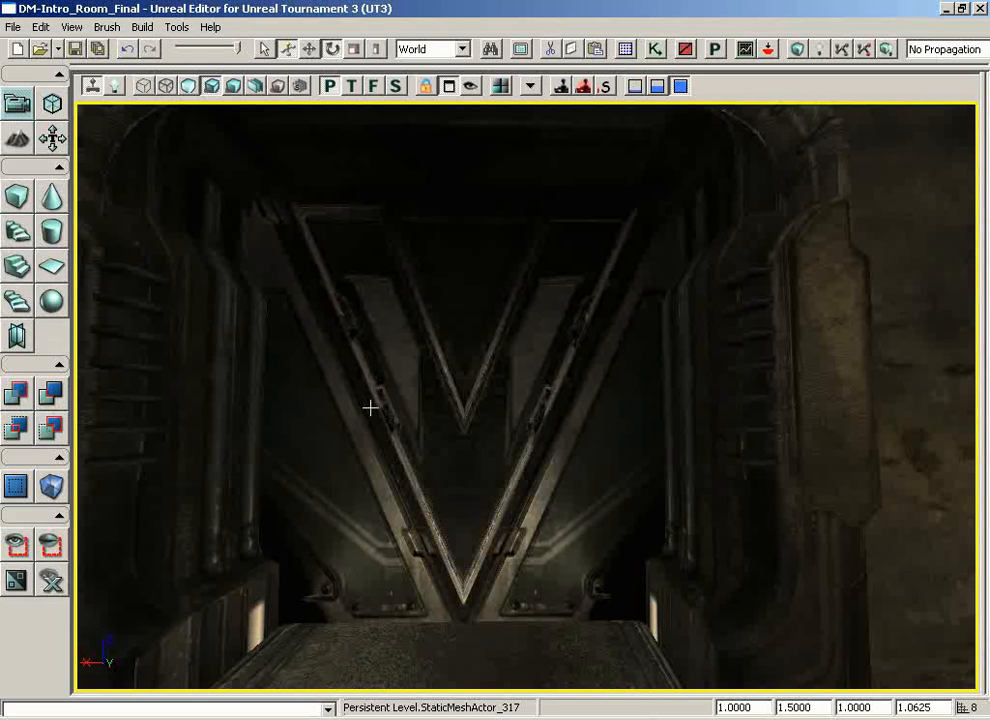
{"action": "left_click_drag", "start_coordinate": [387, 431], "coordinate": [74, 401]}
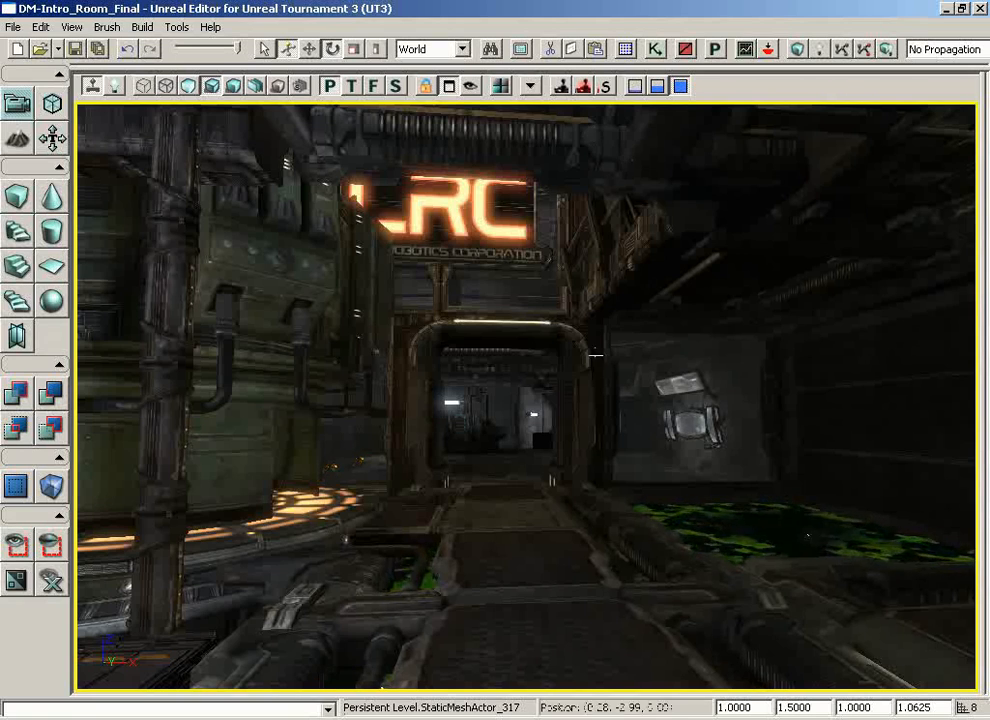
{"action": "mouse_move", "coordinate": [596, 355]}
{"action": "left_mouse_down"}
{"action": "mouse_move", "coordinate": [575, 247]}
{"action": "mouse_move", "coordinate": [563, 301]}
{"action": "mouse_move", "coordinate": [482, 347]}
{"action": "mouse_move", "coordinate": [276, 347]}
{"action": "mouse_move", "coordinate": [302, 366]}
{"action": "mouse_move", "coordinate": [592, 349]}
{"action": "mouse_move", "coordinate": [601, 336]}
{"action": "mouse_move", "coordinate": [602, 344]}
{"action": "left_mouse_up"}
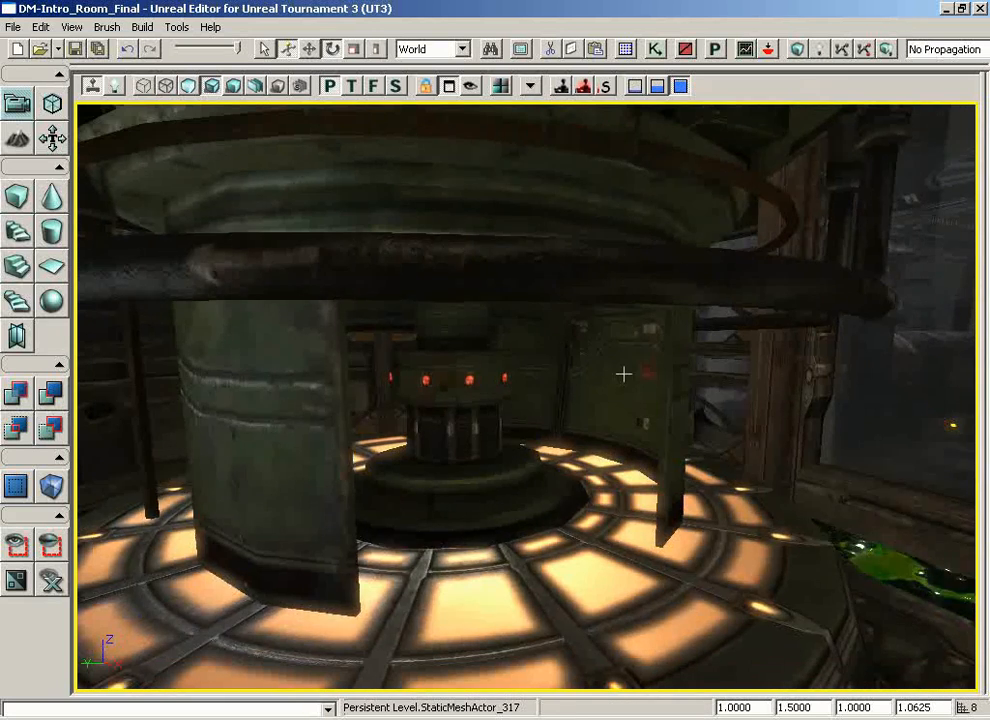
- Fly into the central structure at the fastest camera speed, and set the speed to slow to steer back out to the glowing platform
{"action": "left_click_drag", "start_coordinate": [623, 374], "coordinate": [668, 372]}
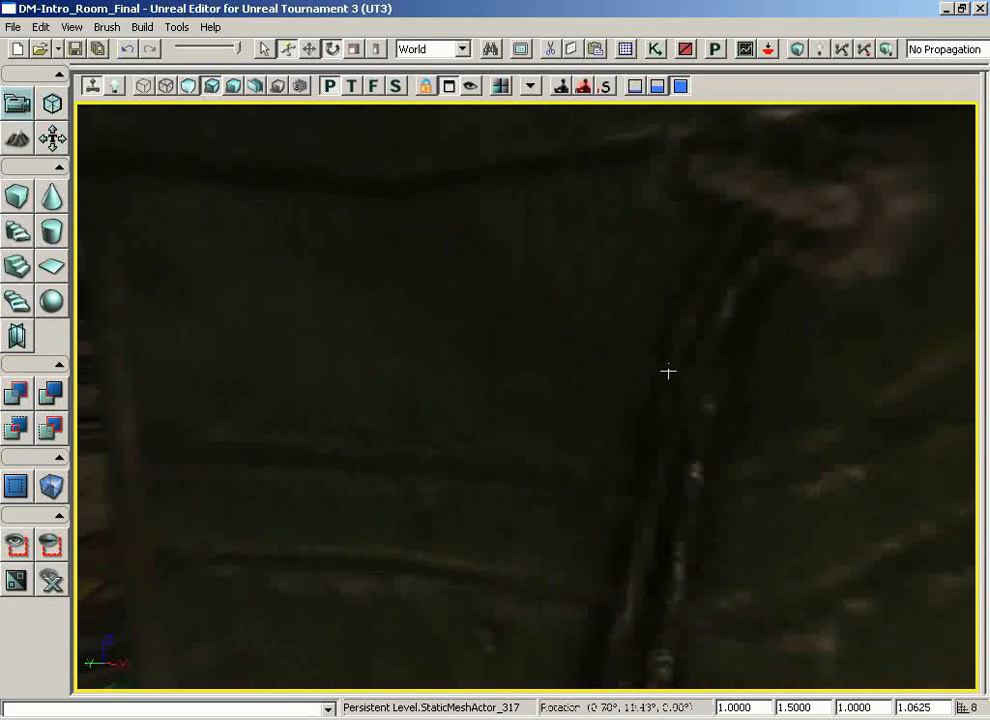
{"action": "right_click_drag", "start_coordinate": [668, 371], "coordinate": [972, 355]}
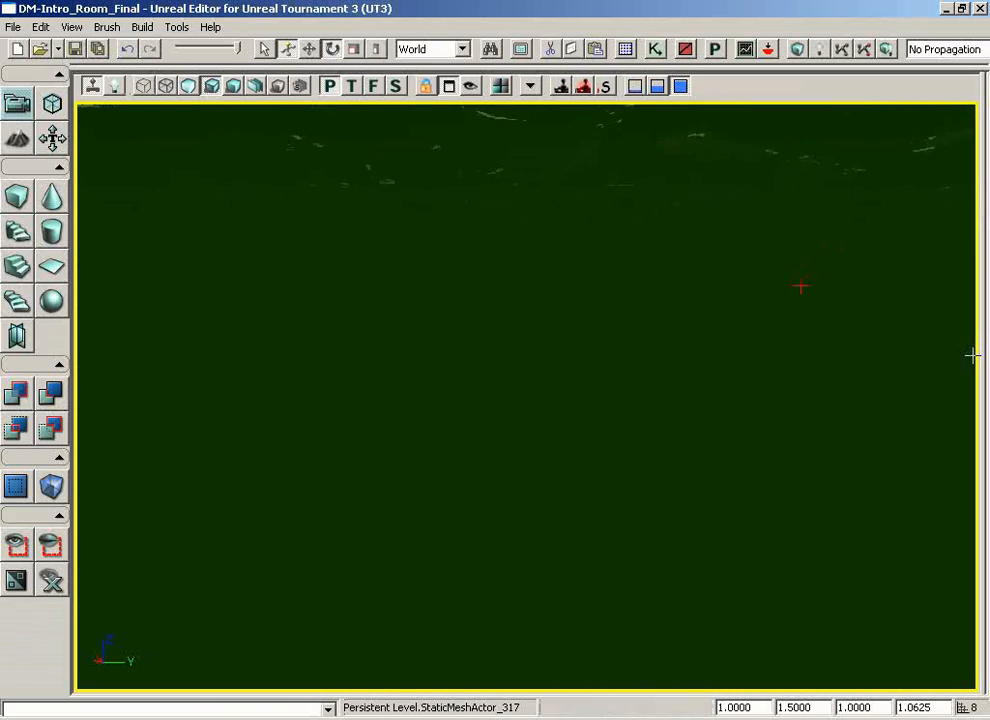
{"action": "left_click", "coordinate": [632, 89]}
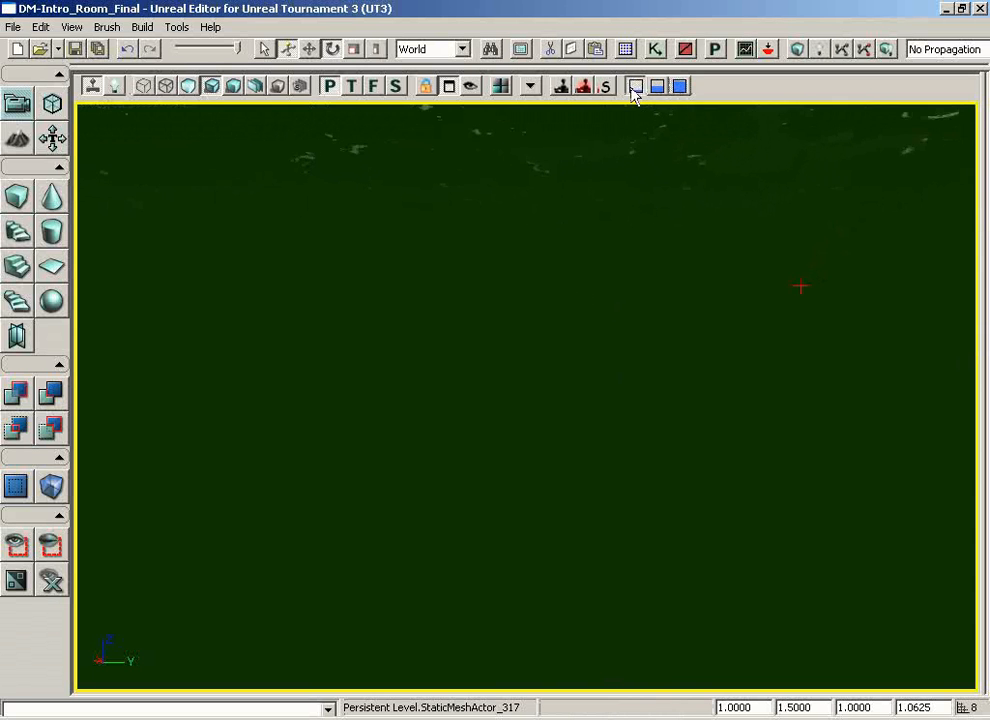
{"action": "right_click_drag", "start_coordinate": [557, 312], "coordinate": [553, 267]}
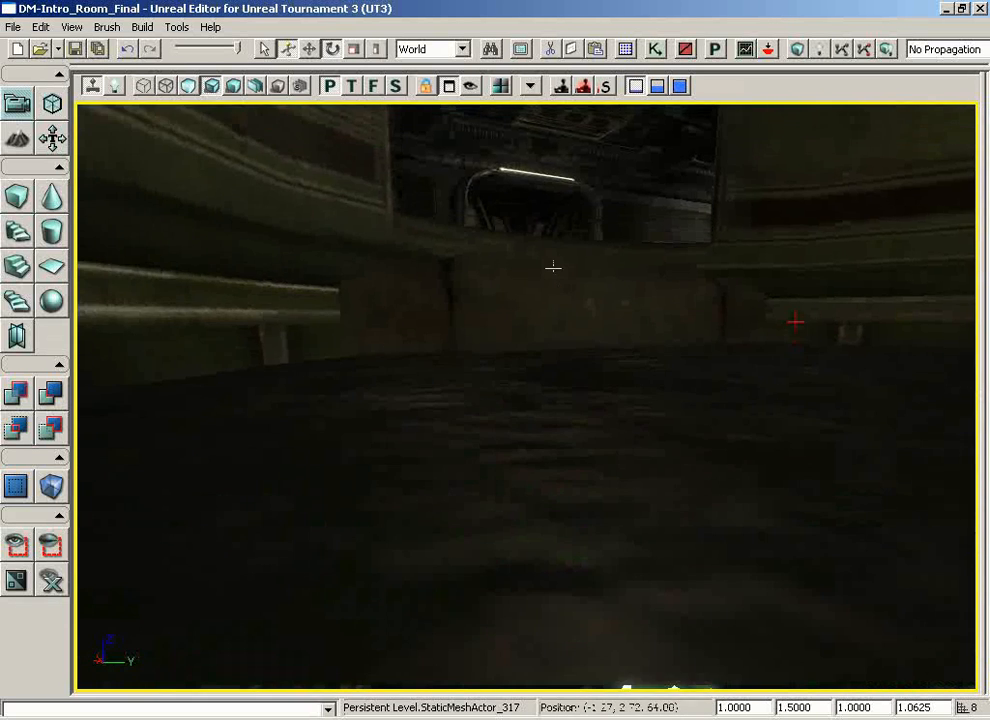
{"action": "middle_click_drag", "start_coordinate": [553, 267], "coordinate": [552, 210]}
{"action": "right_click_drag", "start_coordinate": [541, 344], "coordinate": [490, 325]}
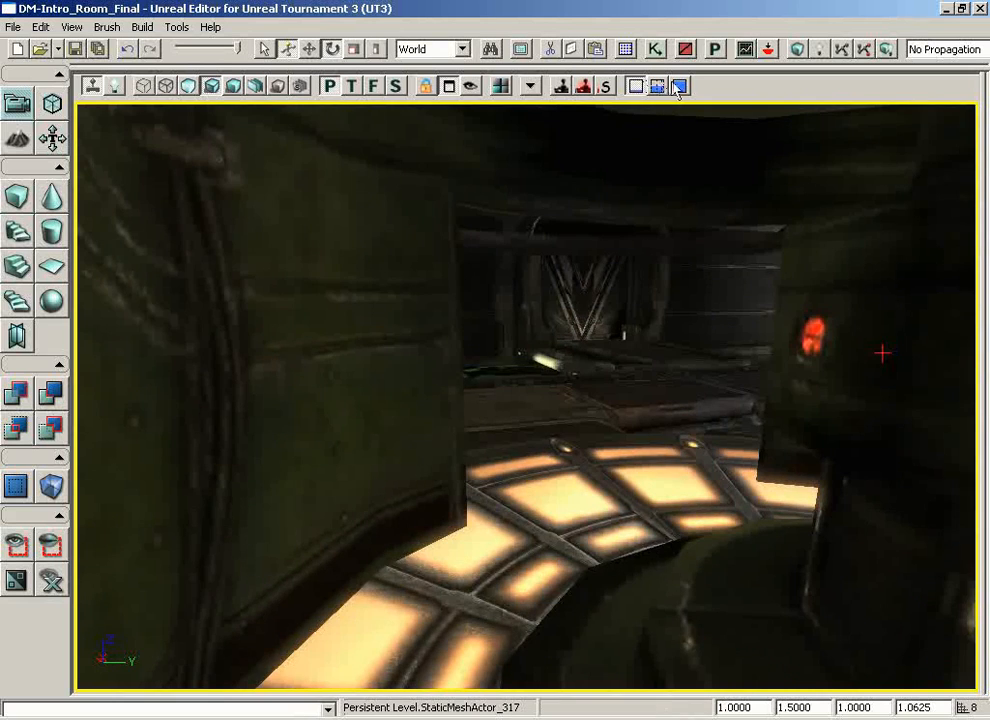
{"action": "left_click_drag", "start_coordinate": [611, 352], "coordinate": [601, 185]}
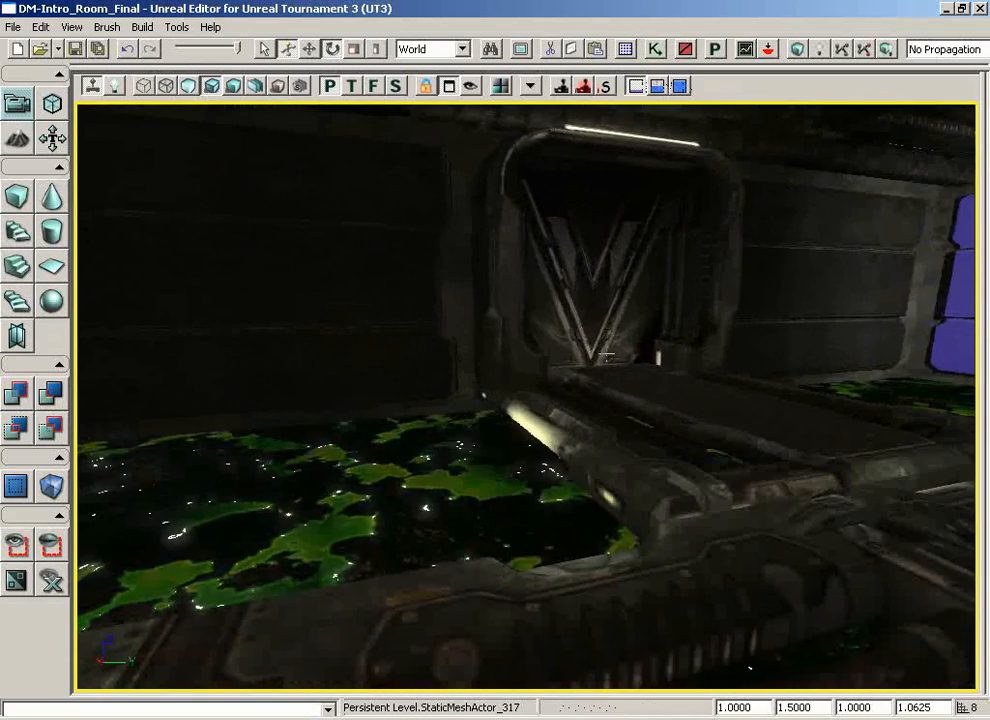
{"action": "right_click_drag", "start_coordinate": [554, 420], "coordinate": [742, 424]}
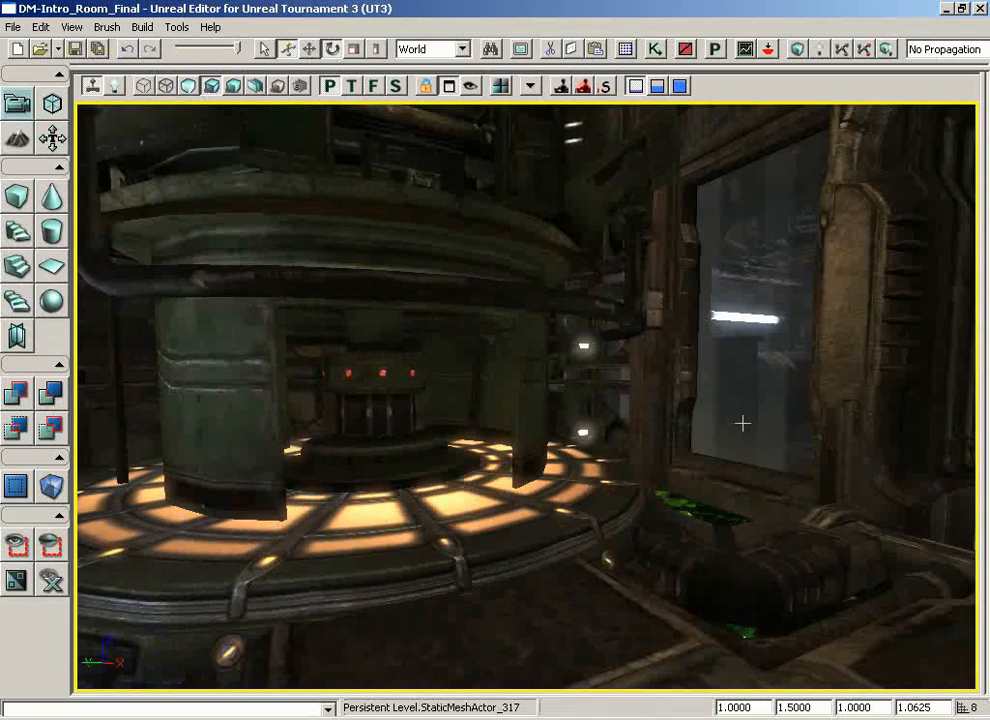
- Set the camera movement to the medium speed and travel through the rooms to the large horizontal tank
{"action": "left_click", "coordinate": [657, 90]}
{"action": "left_click_drag", "start_coordinate": [572, 462], "coordinate": [790, 240]}
{"action": "right_click_drag", "start_coordinate": [543, 482], "coordinate": [449, 451]}
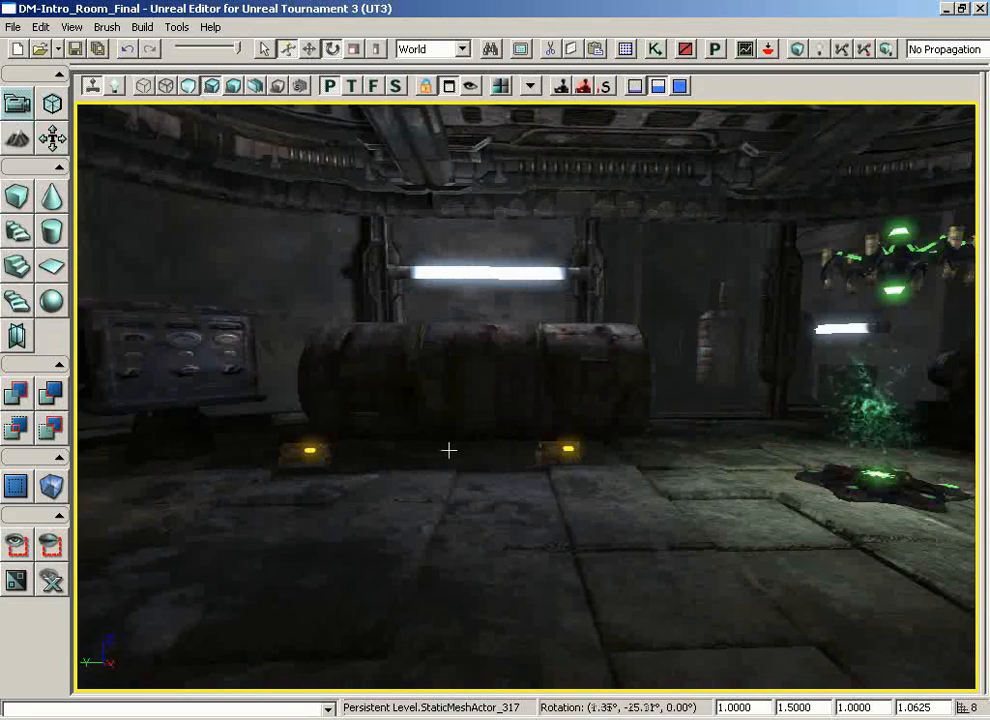